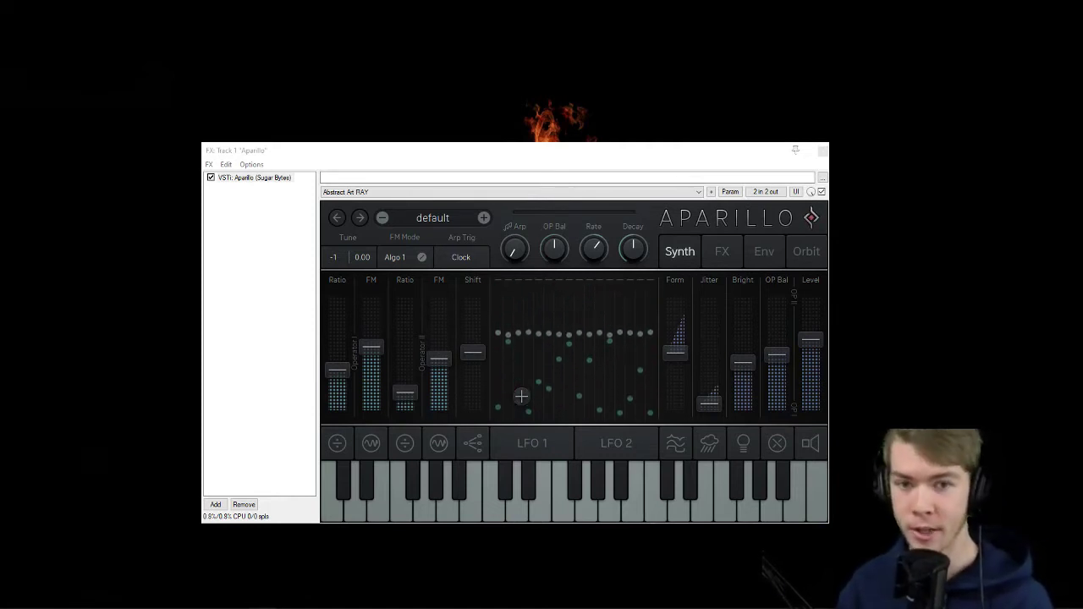
- Open the Orbit view of the default preset and switch off the Orbiter playback
{"action": "left_click", "coordinate": [806, 251]}
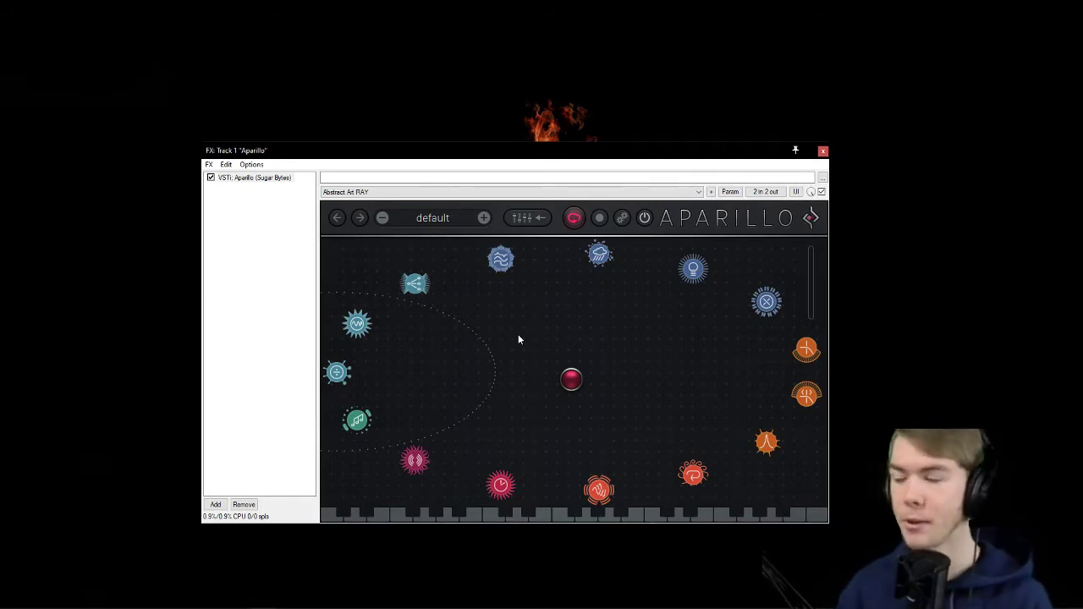
{"action": "left_click", "coordinate": [572, 220]}
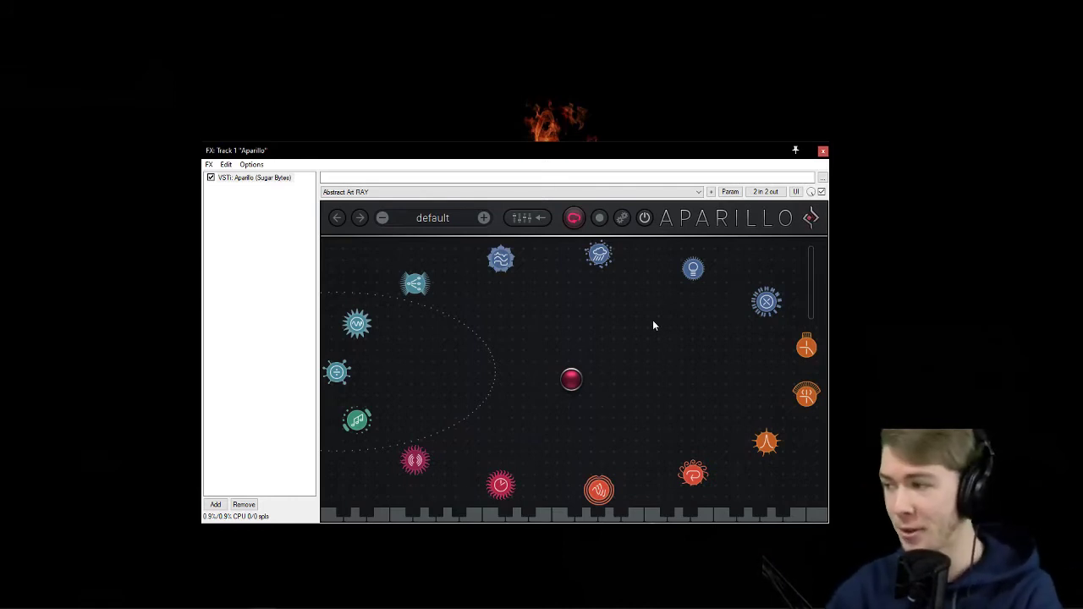
{"action": "left_click", "coordinate": [575, 220]}
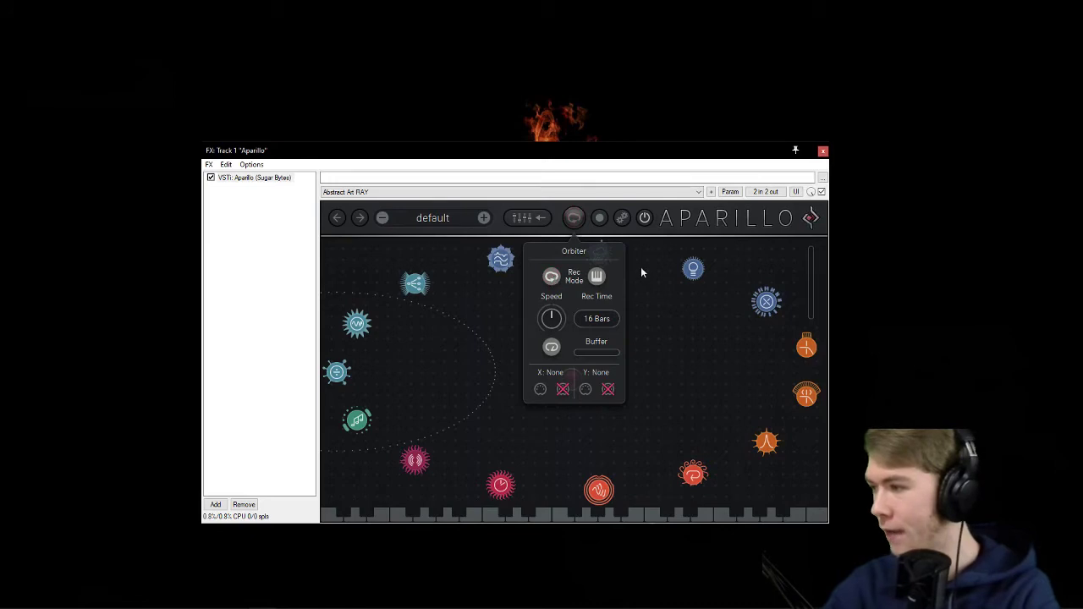
{"action": "left_click", "coordinate": [584, 220]}
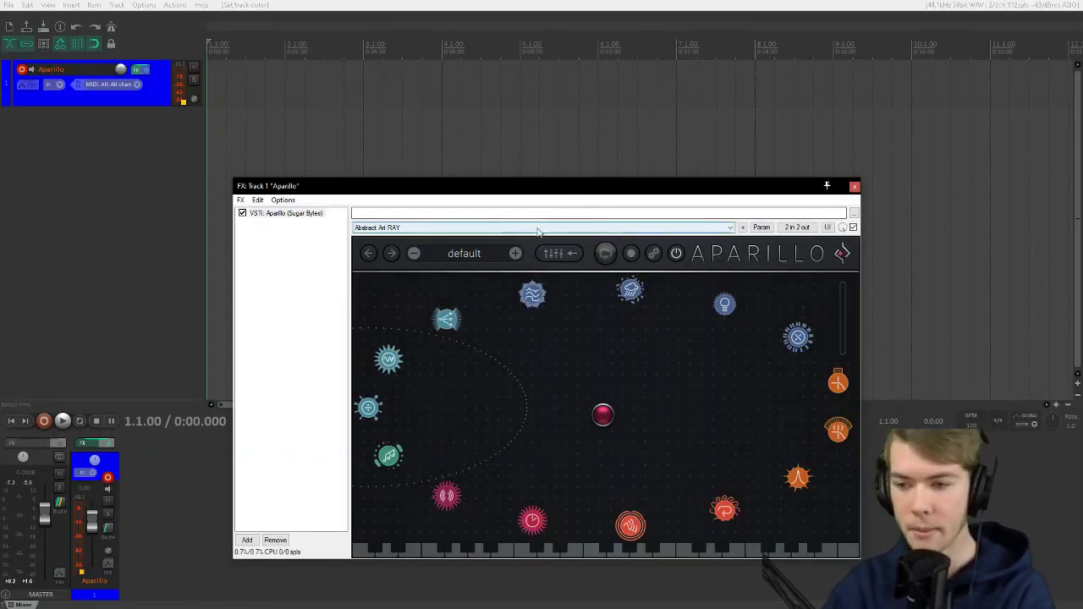
- Start recording MIDI on the Aparillo track and arm the Orbiter recording while moving the red ball around the Orbit field
{"action": "left_click_drag", "start_coordinate": [591, 187], "coordinate": [590, 206]}
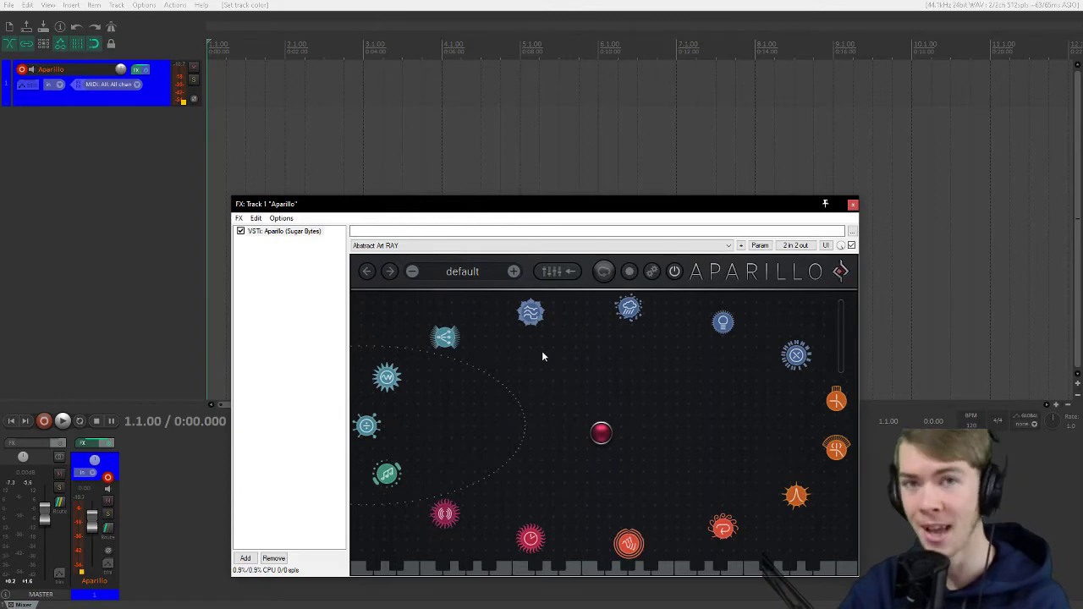
{"action": "left_click", "coordinate": [165, 295]}
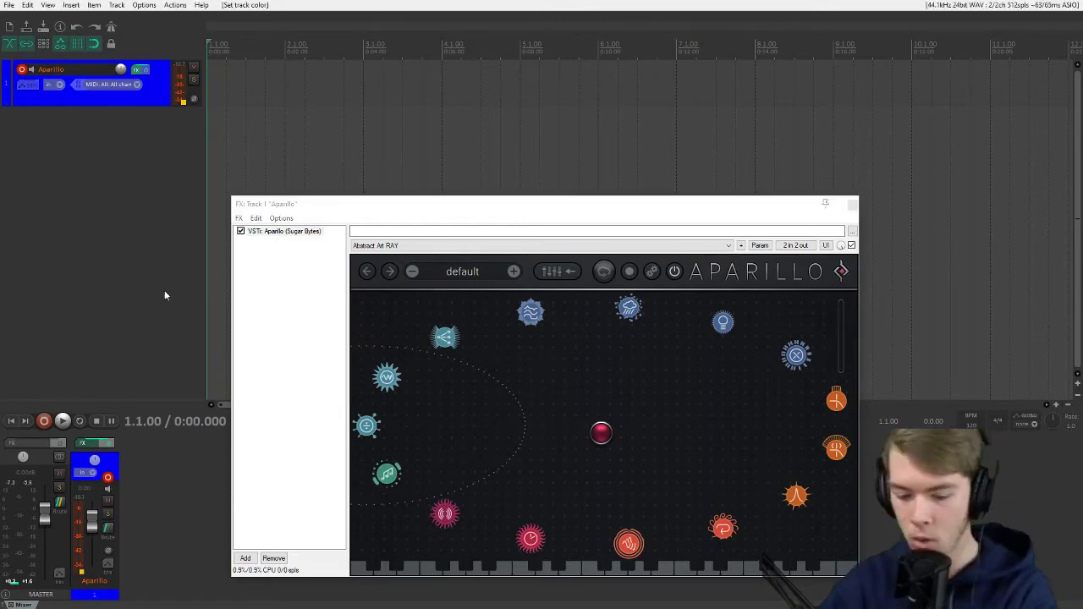
{"action": "key", "text": "ctrl+r"}
{"action": "left_click", "coordinate": [623, 284]}
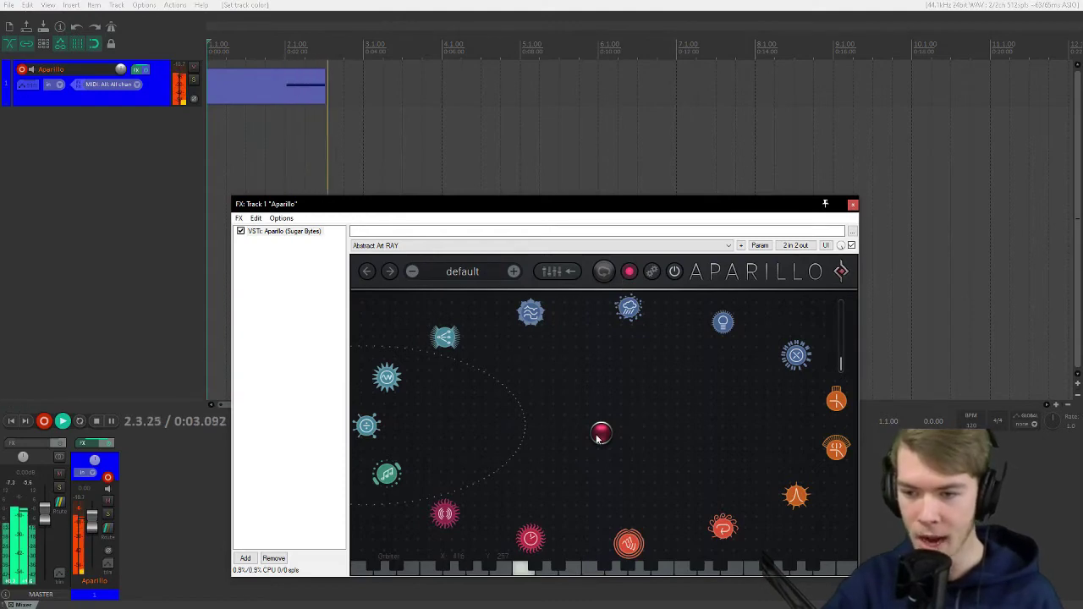
{"action": "mouse_move", "coordinate": [600, 434]}
{"action": "left_mouse_down"}
{"action": "mouse_move", "coordinate": [518, 433]}
{"action": "mouse_move", "coordinate": [463, 404]}
{"action": "mouse_move", "coordinate": [452, 381]}
{"action": "mouse_move", "coordinate": [474, 355]}
{"action": "mouse_move", "coordinate": [499, 359]}
{"action": "mouse_move", "coordinate": [470, 364]}
{"action": "mouse_move", "coordinate": [599, 326]}
{"action": "mouse_move", "coordinate": [567, 328]}
{"action": "mouse_move", "coordinate": [667, 341]}
{"action": "mouse_move", "coordinate": [623, 356]}
{"action": "mouse_move", "coordinate": [749, 358]}
{"action": "mouse_move", "coordinate": [786, 383]}
{"action": "mouse_move", "coordinate": [761, 347]}
{"action": "mouse_move", "coordinate": [654, 356]}
{"action": "mouse_move", "coordinate": [657, 428]}
{"action": "mouse_move", "coordinate": [728, 449]}
{"action": "mouse_move", "coordinate": [763, 484]}
{"action": "mouse_move", "coordinate": [741, 507]}
{"action": "mouse_move", "coordinate": [517, 462]}
{"action": "mouse_move", "coordinate": [454, 459]}
{"action": "mouse_move", "coordinate": [431, 475]}
{"action": "mouse_move", "coordinate": [520, 507]}
{"action": "mouse_move", "coordinate": [593, 507]}
{"action": "mouse_move", "coordinate": [635, 475]}
{"action": "mouse_move", "coordinate": [638, 434]}
{"action": "mouse_move", "coordinate": [569, 356]}
{"action": "mouse_move", "coordinate": [493, 336]}
{"action": "mouse_move", "coordinate": [426, 343]}
{"action": "mouse_move", "coordinate": [390, 387]}
{"action": "mouse_move", "coordinate": [428, 460]}
{"action": "mouse_move", "coordinate": [505, 487]}
{"action": "mouse_move", "coordinate": [578, 447]}
{"action": "mouse_move", "coordinate": [596, 371]}
{"action": "mouse_move", "coordinate": [644, 331]}
{"action": "mouse_move", "coordinate": [723, 334]}
{"action": "mouse_move", "coordinate": [811, 470]}
{"action": "mouse_move", "coordinate": [710, 530]}
{"action": "mouse_move", "coordinate": [555, 427]}
{"action": "mouse_move", "coordinate": [549, 354]}
{"action": "mouse_move", "coordinate": [521, 293]}
{"action": "mouse_move", "coordinate": [494, 307]}
{"action": "mouse_move", "coordinate": [550, 318]}
{"action": "mouse_move", "coordinate": [505, 298]}
{"action": "mouse_move", "coordinate": [534, 385]}
{"action": "mouse_move", "coordinate": [668, 399]}
{"action": "mouse_move", "coordinate": [733, 477]}
{"action": "mouse_move", "coordinate": [627, 482]}
{"action": "mouse_move", "coordinate": [601, 436]}
{"action": "left_mouse_up"}
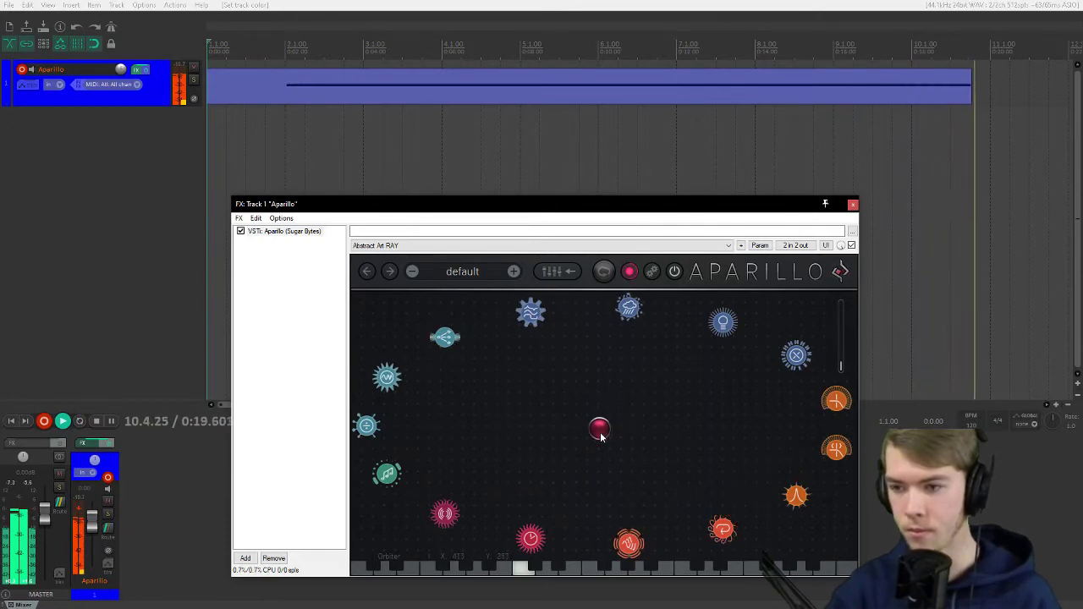
- Stop the Orbiter and track recordings and save the recorded MIDI take
{"action": "left_click", "coordinate": [628, 272]}
{"action": "key", "text": "space"}
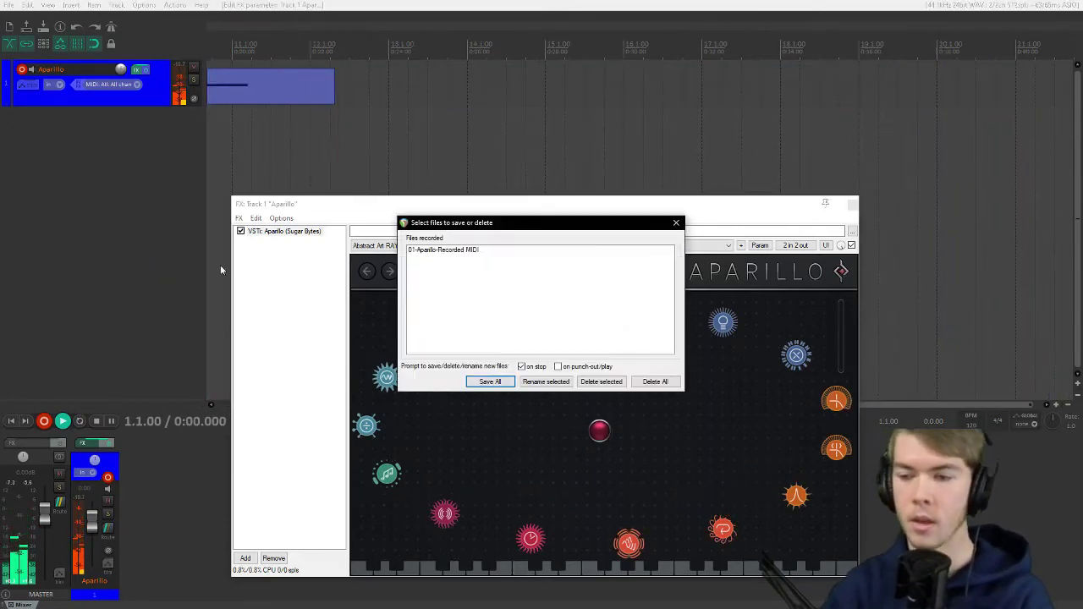
{"action": "key", "text": "Return"}
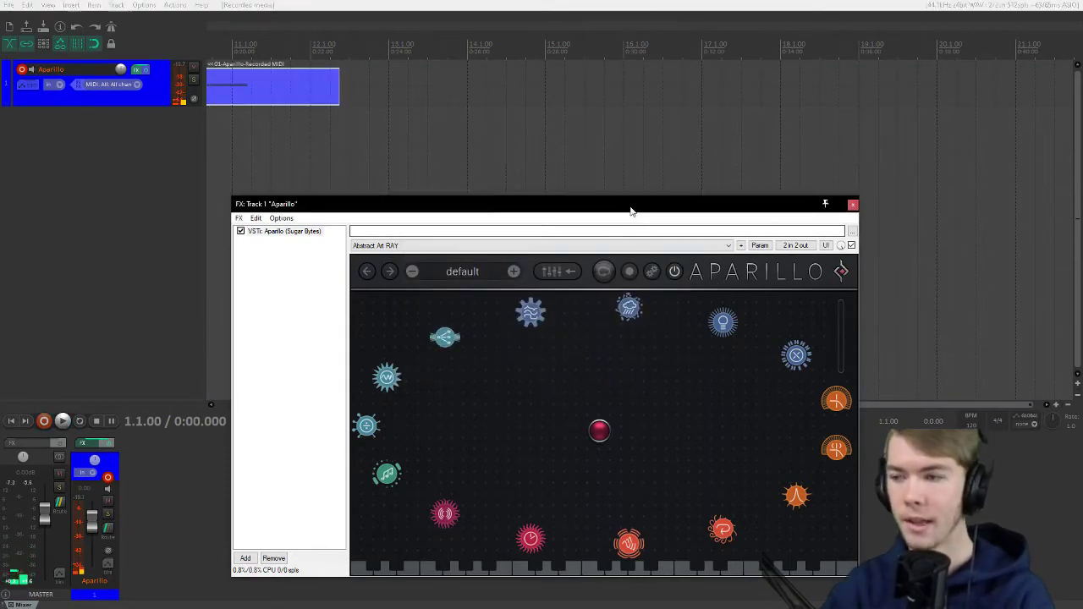
- Switch on the Orbiter playback and play the recorded MIDI take back from the start of the project
{"action": "mouse_move", "coordinate": [633, 205]}
{"action": "left_mouse_down"}
{"action": "mouse_move", "coordinate": [1082, 220]}
{"action": "mouse_move", "coordinate": [754, 249]}
{"action": "mouse_move", "coordinate": [617, 211]}
{"action": "left_mouse_up"}
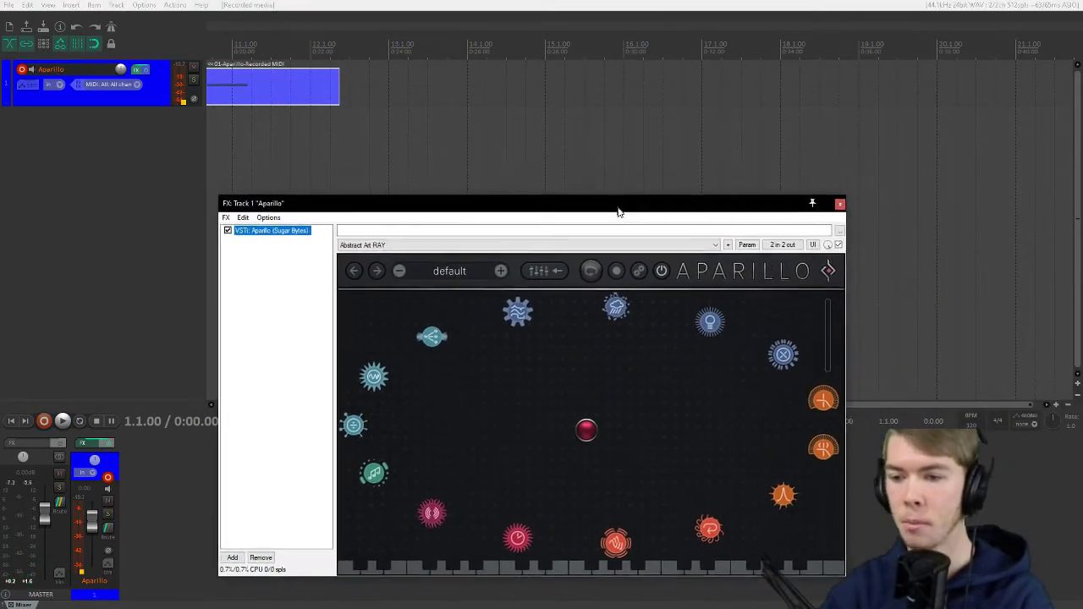
{"action": "mouse_move", "coordinate": [589, 289]}
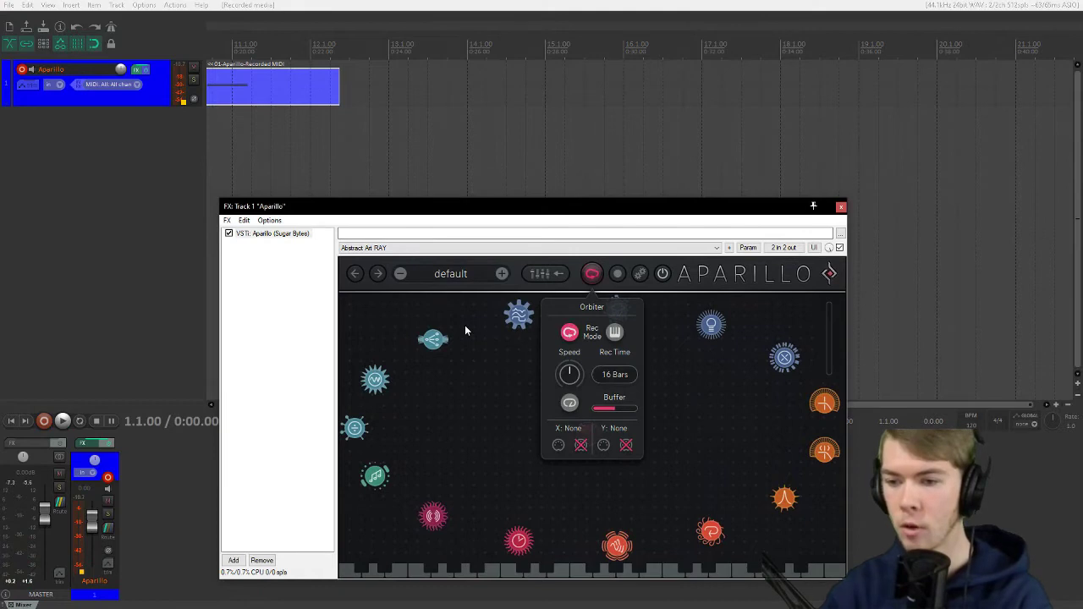
{"action": "left_click", "coordinate": [82, 259]}
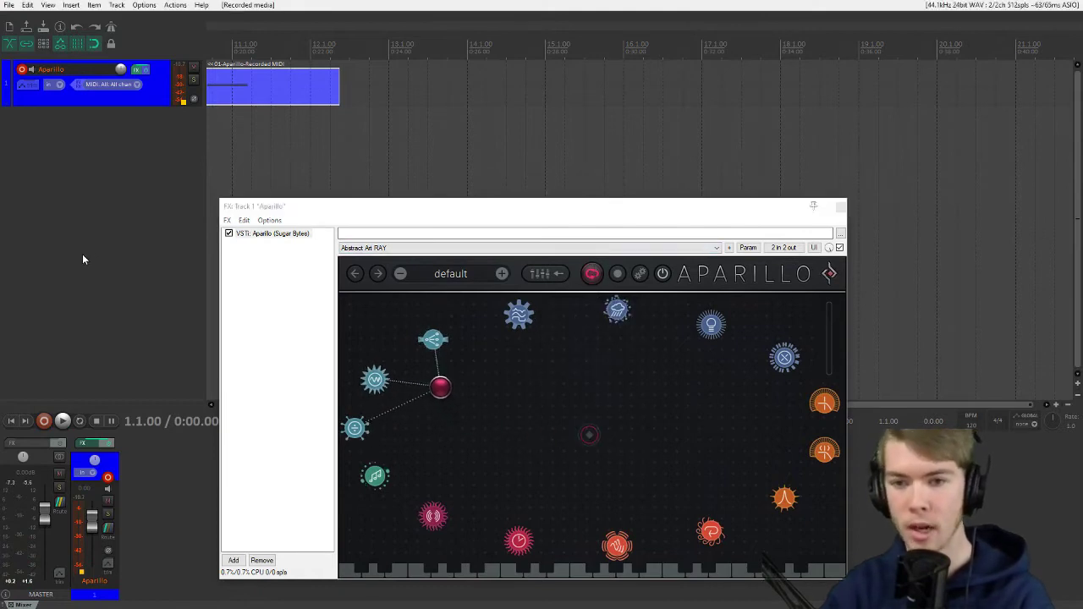
{"action": "key", "text": "space"}
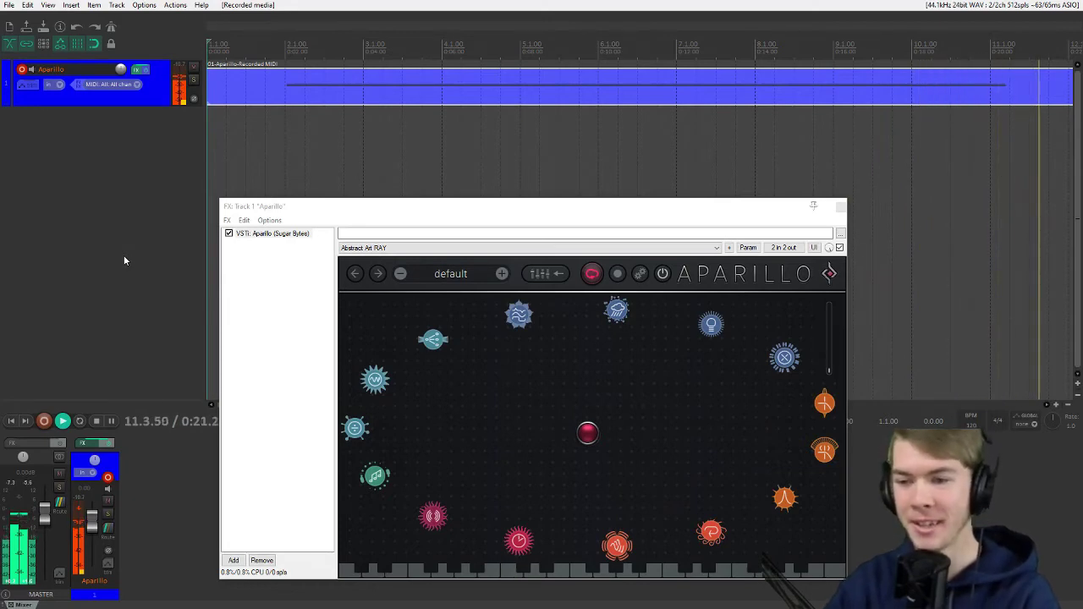
{"action": "key", "text": "space"}
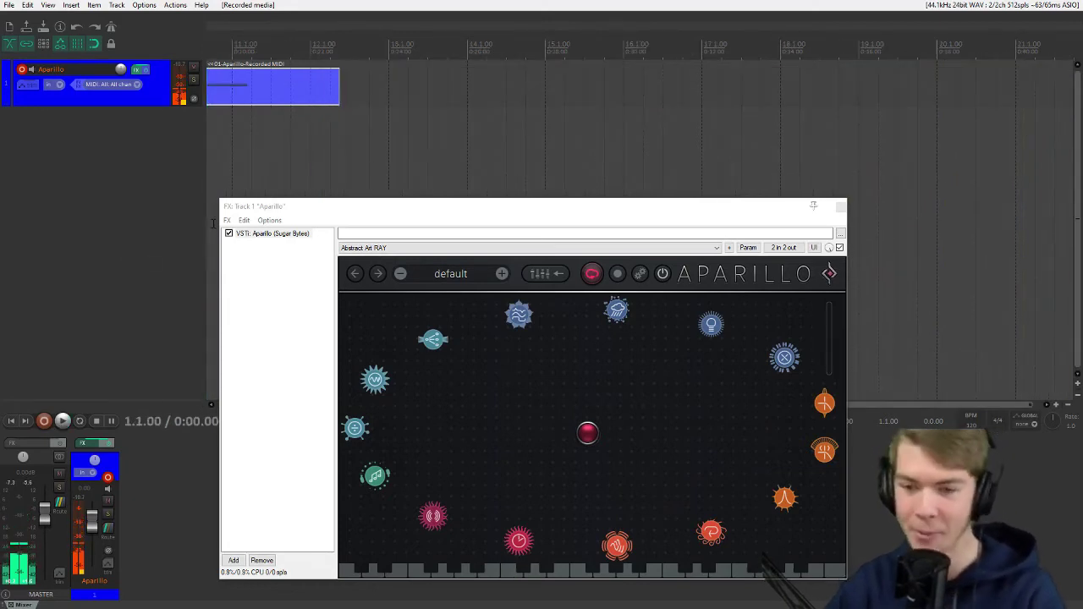
- Close the plugin window, delete the recorded MIDI item and return the cursor to the project start
{"action": "left_click_drag", "start_coordinate": [405, 208], "coordinate": [489, 153]}
{"action": "key", "text": "Escape"}
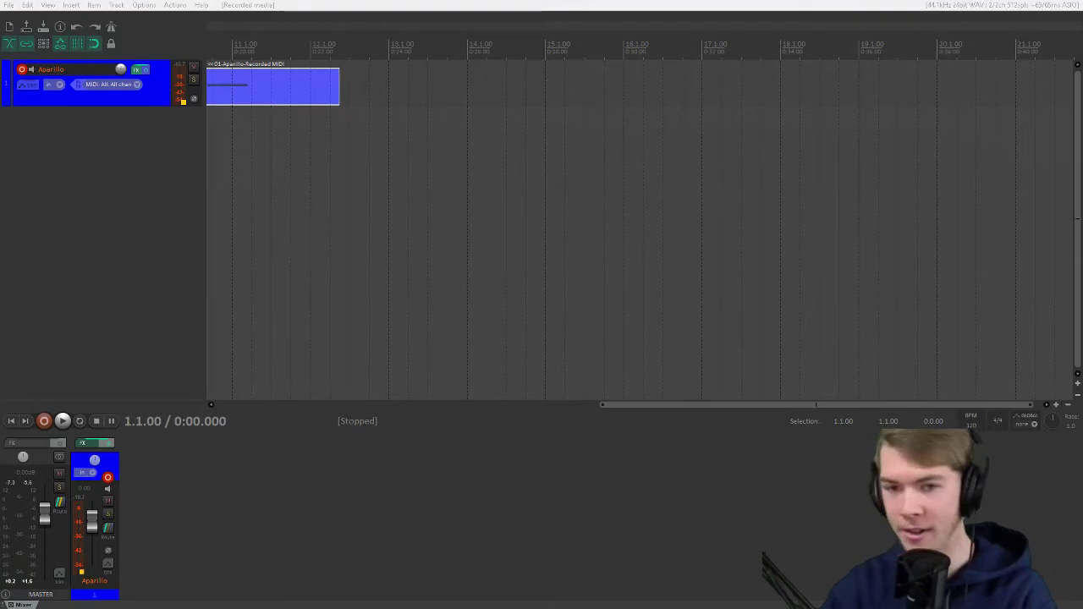
{"action": "key", "text": "minus"}
{"action": "left_click", "coordinate": [376, 128]}
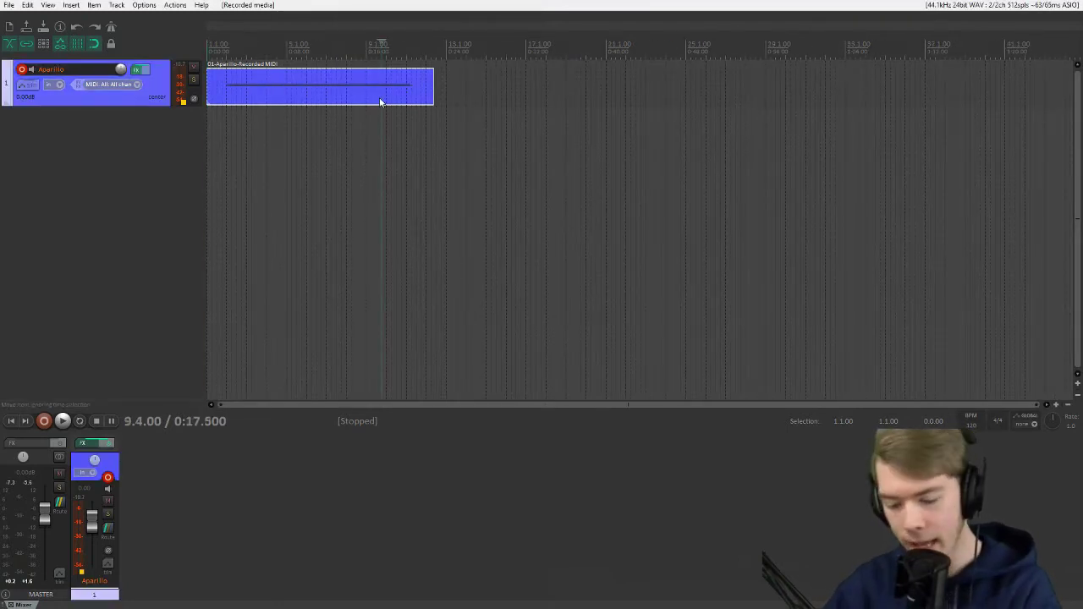
{"action": "key", "text": "Delete"}
{"action": "key", "text": "Home"}
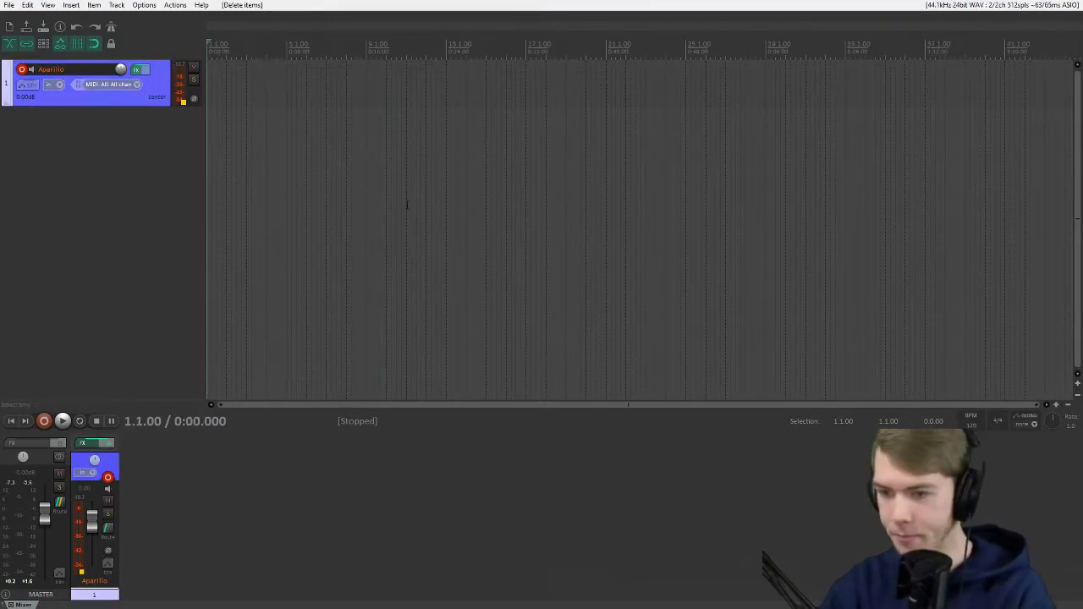
{"action": "key", "text": "equal"}
{"action": "key", "text": "equal"}
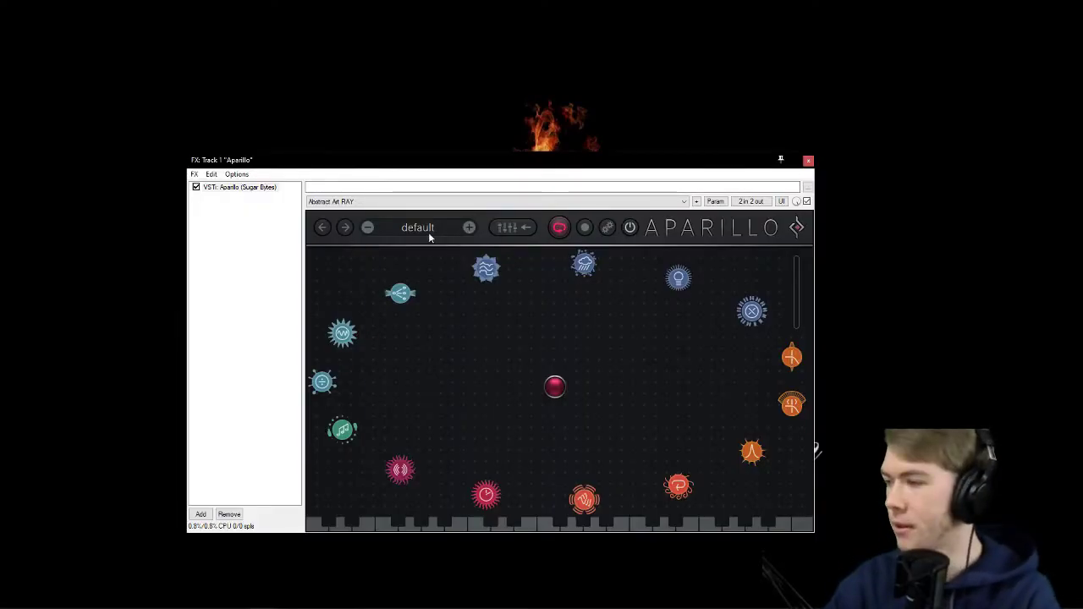
- Load the GuitArp 01 DF preset in Aparillo
{"action": "left_click", "coordinate": [428, 232]}
{"action": "scroll", "coordinate": [427, 449], "scroll_direction": "down", "scroll_amount": 4}
{"action": "mouse_move", "coordinate": [426, 461]}
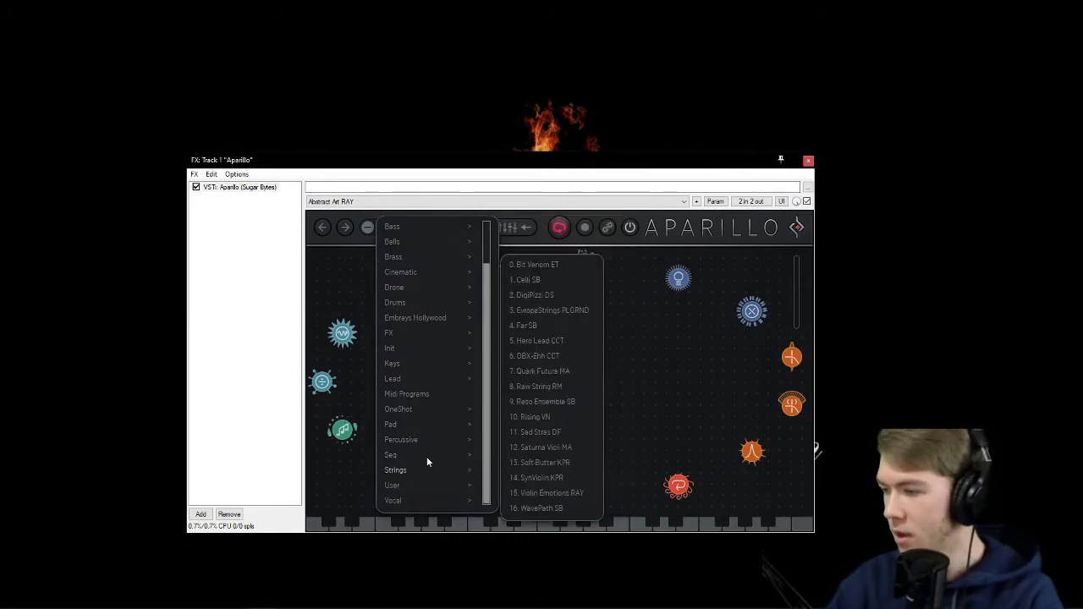
{"action": "left_click", "coordinate": [542, 424]}
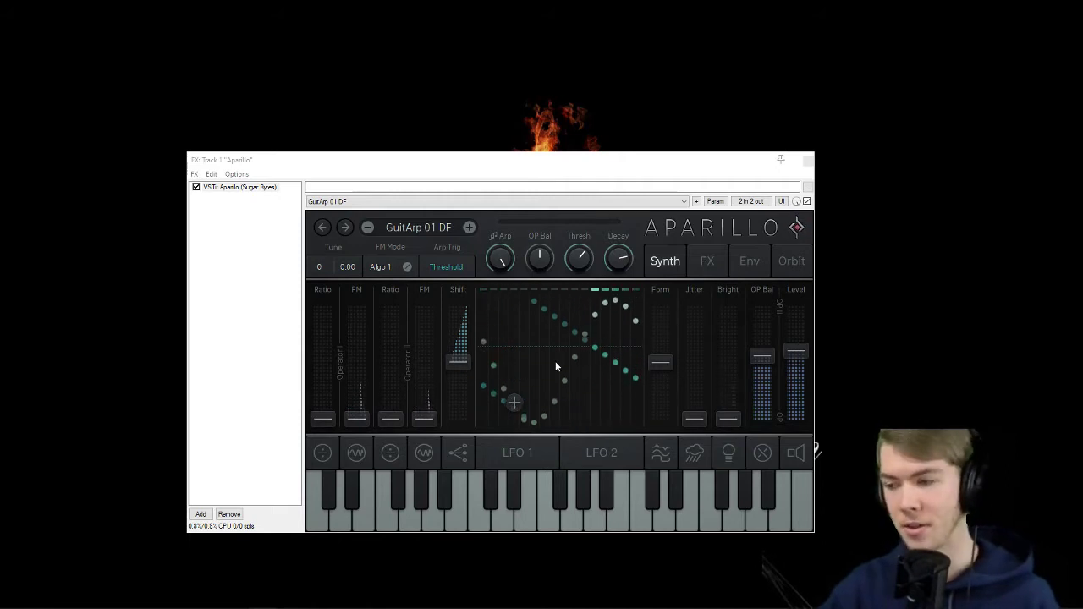
- View the preset in the Orbit field and place the crosshair in the lower corner of the Synth page's LFO display
{"action": "left_click", "coordinate": [791, 261]}
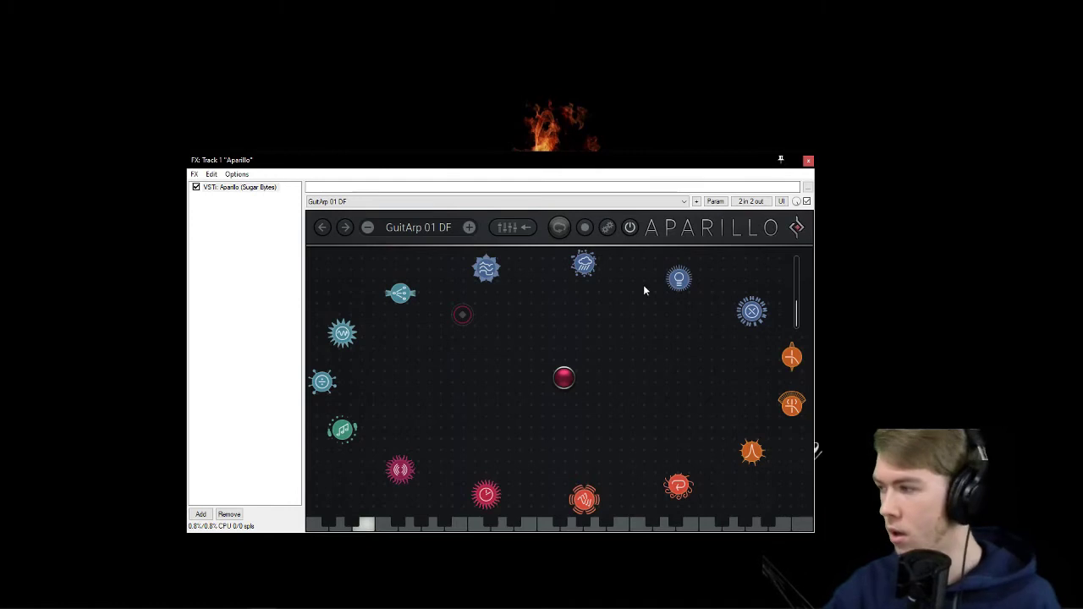
{"action": "left_click", "coordinate": [793, 234]}
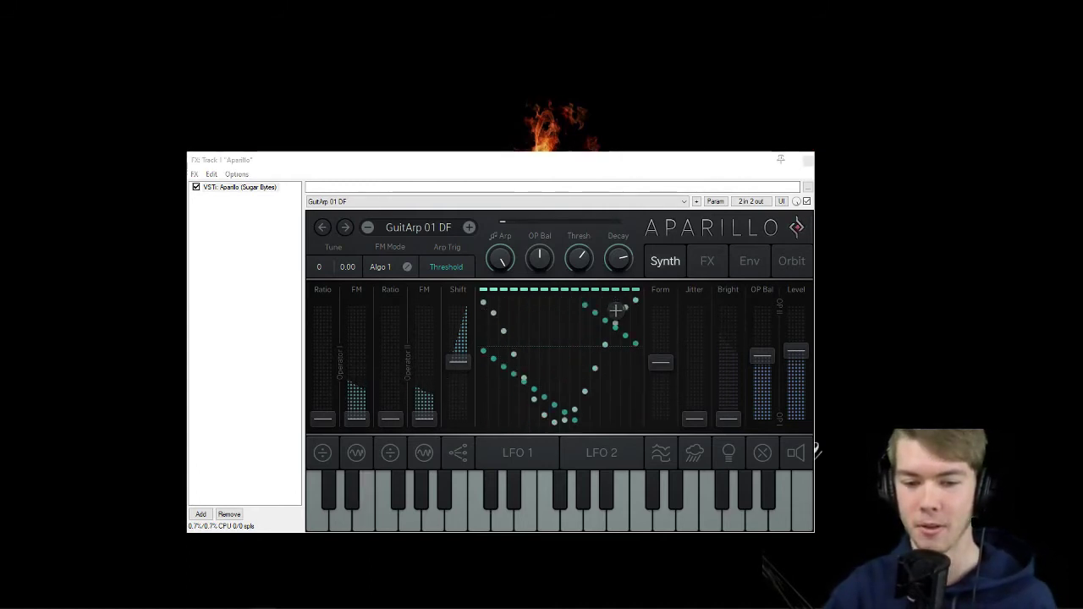
{"action": "left_click", "coordinate": [495, 419]}
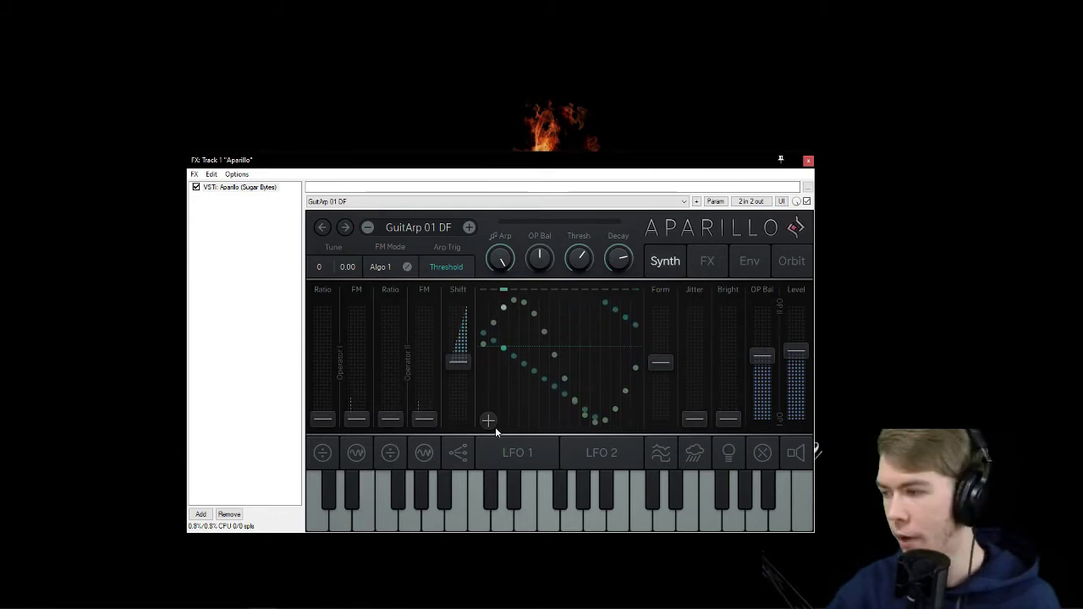
- Load the GuitArp 02 DF preset in place of the current one
{"action": "left_click", "coordinate": [413, 227]}
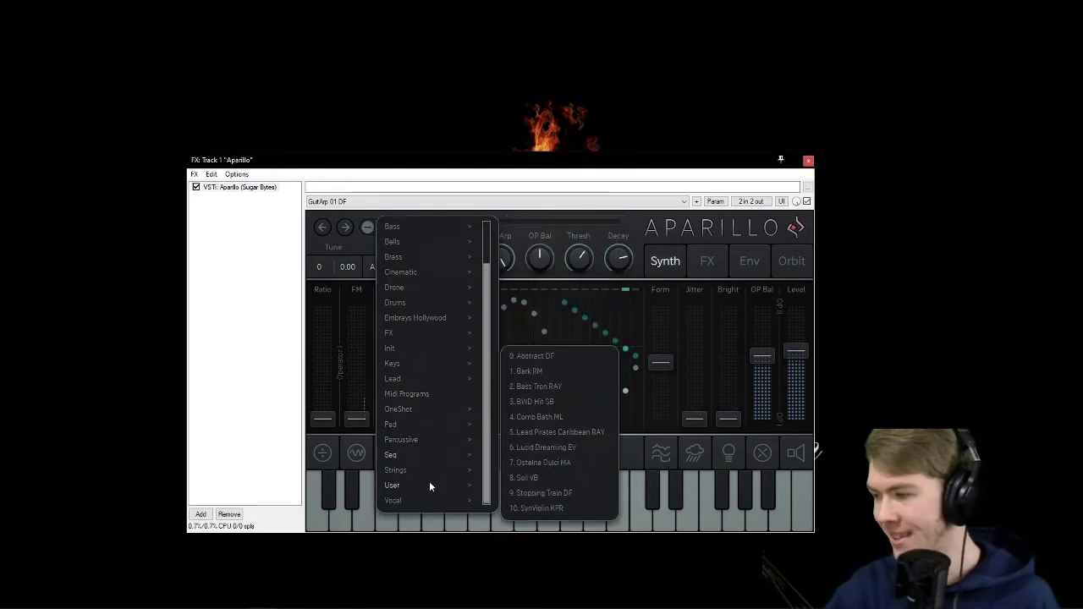
{"action": "mouse_move", "coordinate": [439, 458]}
{"action": "left_click", "coordinate": [531, 439]}
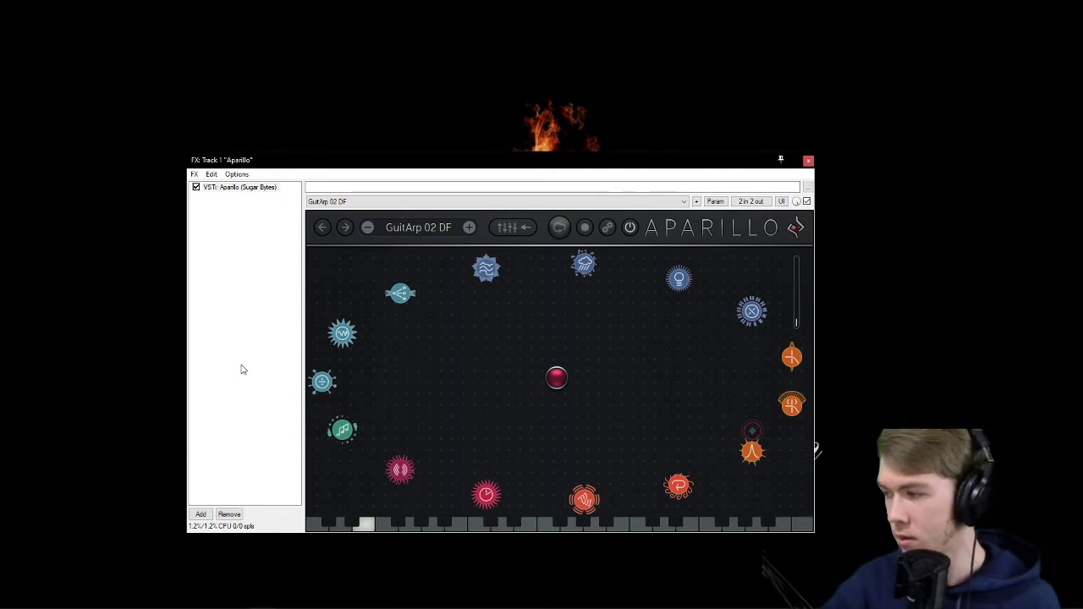
- Shift the crosshair slightly toward the lower corner of the Synth page's LFO display and return to the Orbit view
{"action": "left_click", "coordinate": [797, 228]}
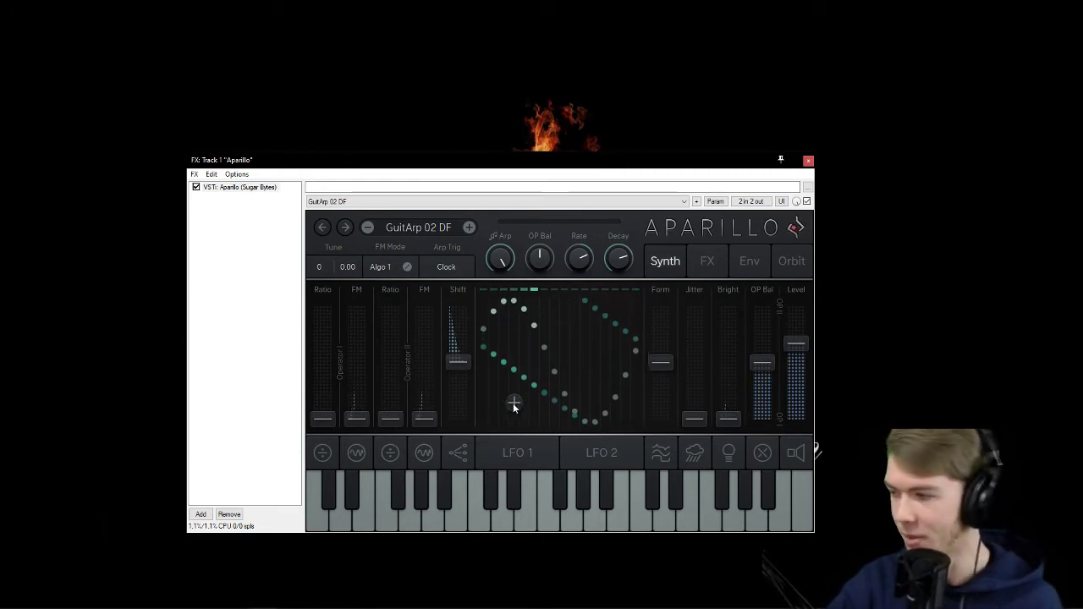
{"action": "mouse_move", "coordinate": [514, 402]}
{"action": "left_mouse_down"}
{"action": "mouse_move", "coordinate": [571, 373]}
{"action": "mouse_move", "coordinate": [616, 308]}
{"action": "mouse_move", "coordinate": [488, 304]}
{"action": "mouse_move", "coordinate": [518, 368]}
{"action": "mouse_move", "coordinate": [497, 410]}
{"action": "left_mouse_up"}
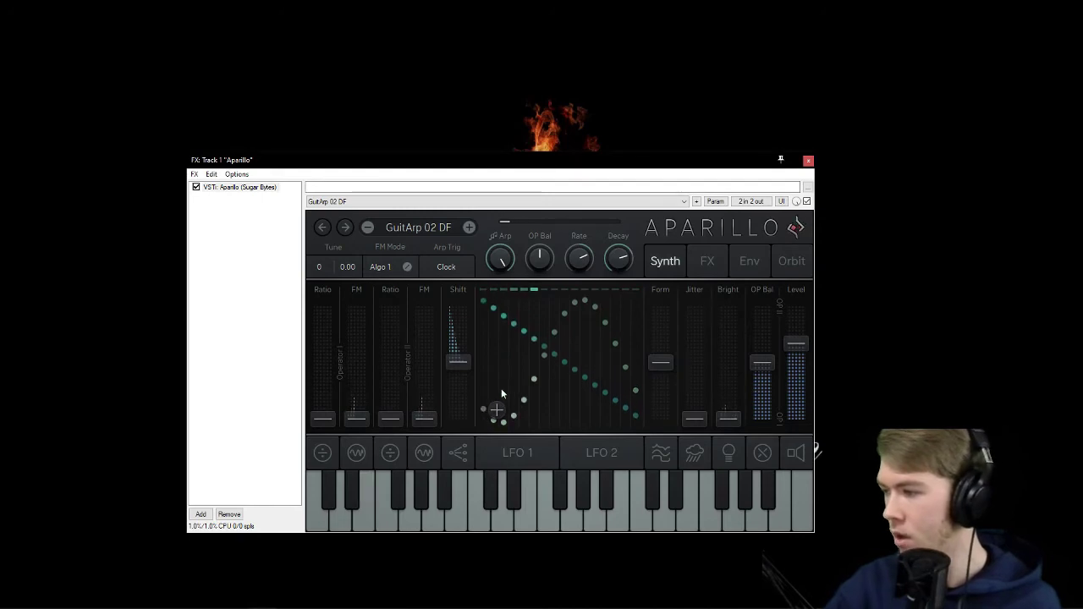
{"action": "left_click", "coordinate": [797, 226]}
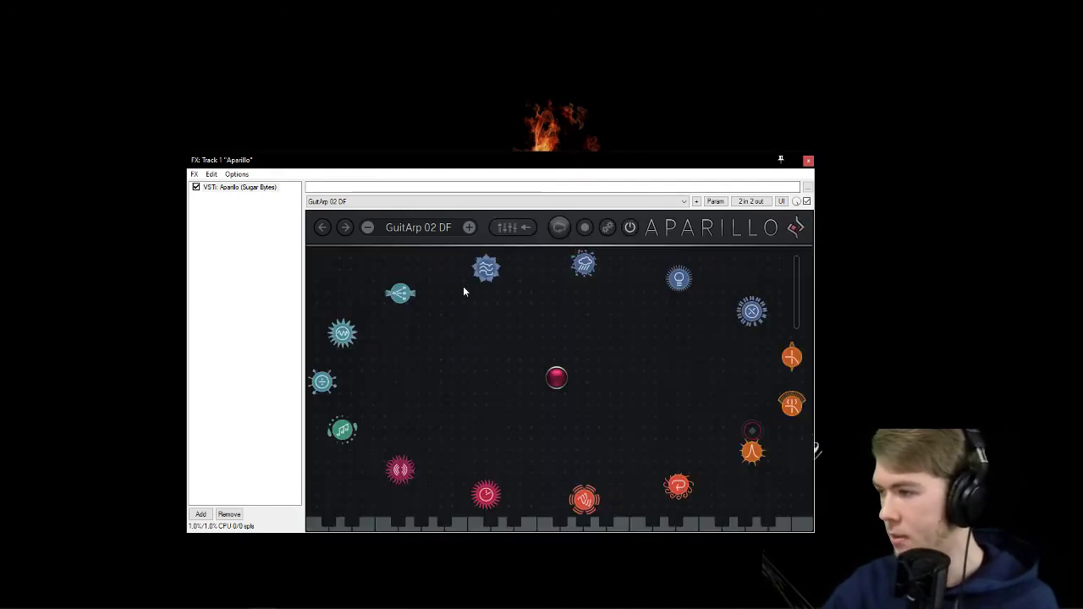
- Switch on the Orbiter playback for GuitArp 02 DF and sweep the crosshair diagonally across the Synth page's LFO display
{"action": "left_click", "coordinate": [559, 229]}
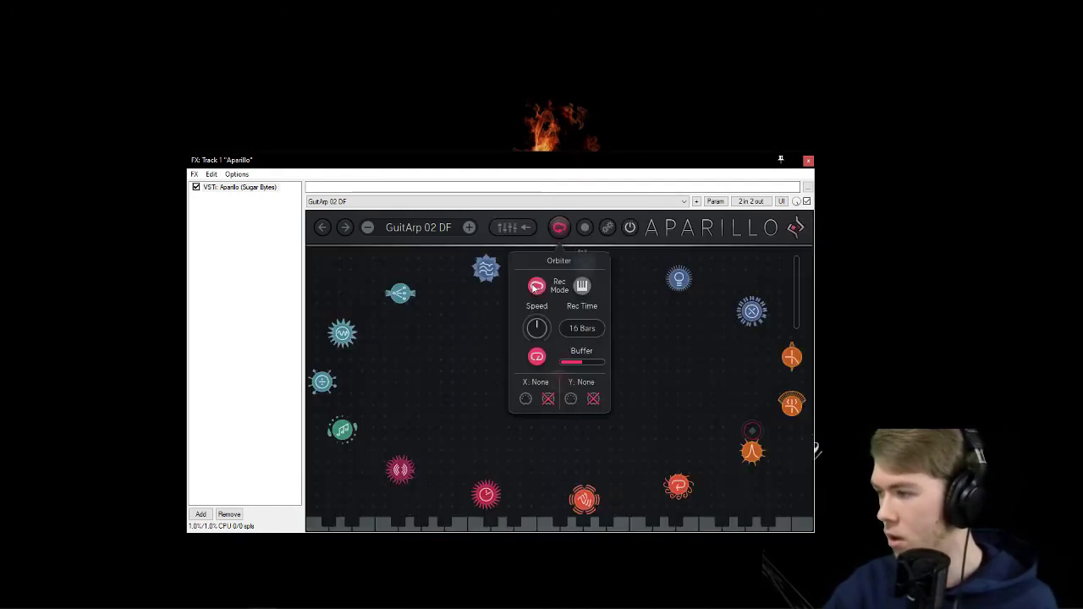
{"action": "left_click", "coordinate": [560, 230]}
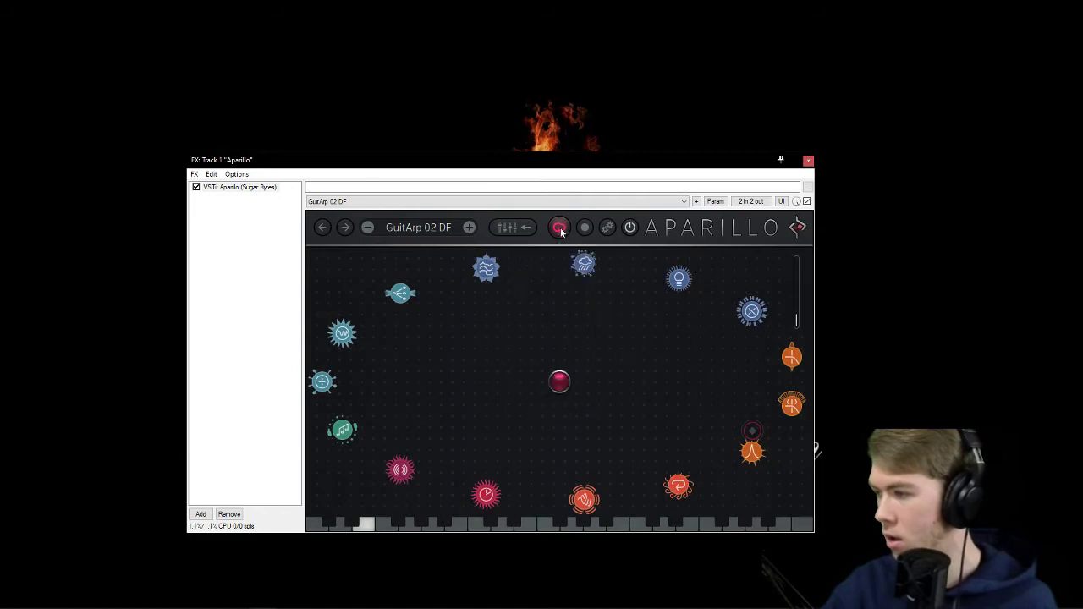
{"action": "left_click", "coordinate": [795, 228]}
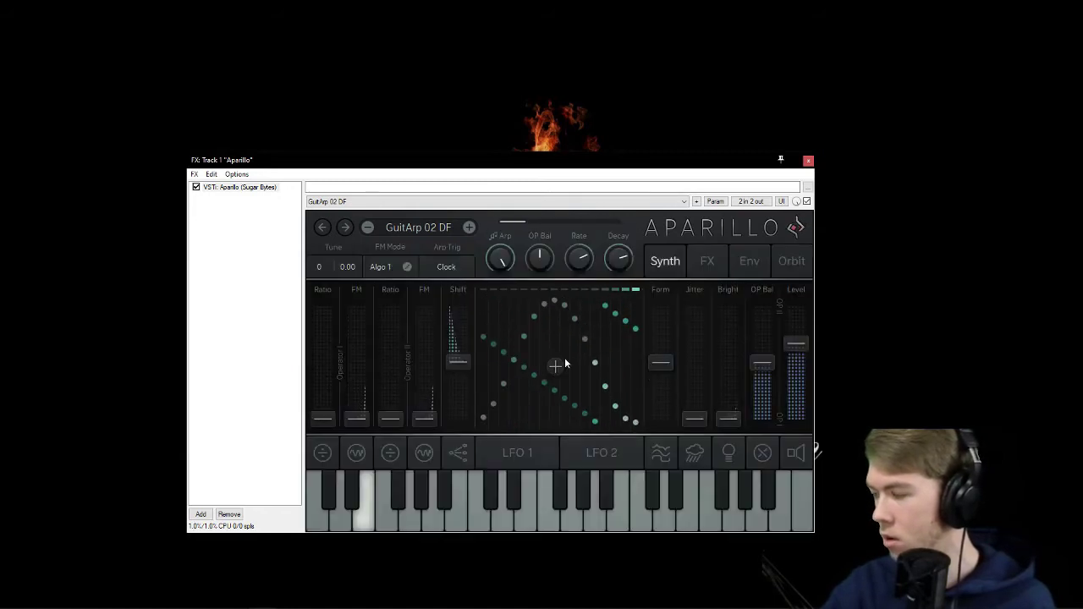
{"action": "left_click_drag", "start_coordinate": [611, 331], "coordinate": [528, 386]}
{"action": "left_click", "coordinate": [796, 227]}
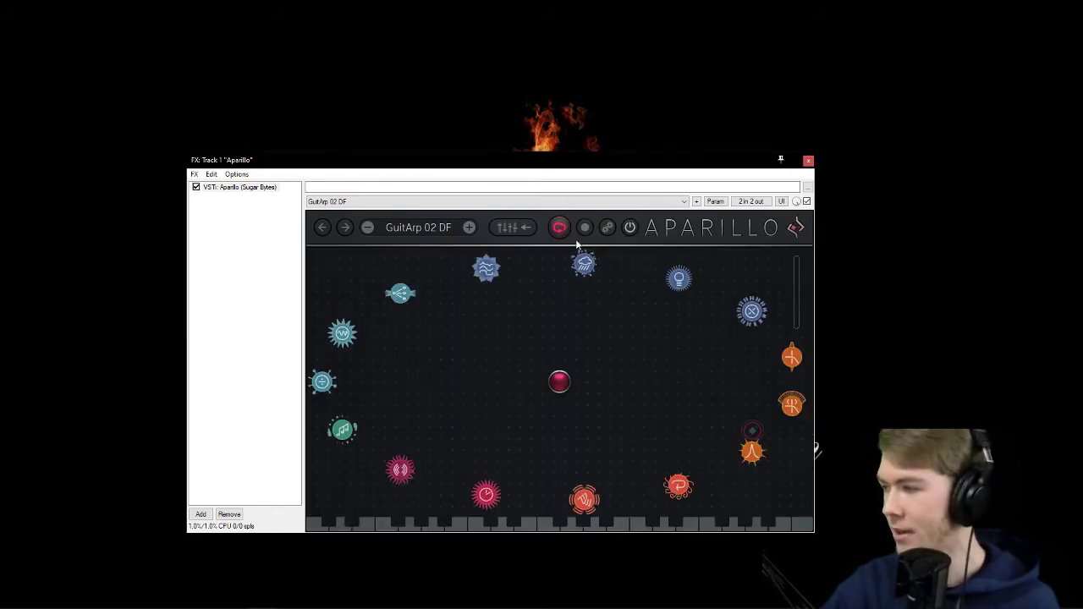
{"action": "mouse_move", "coordinate": [558, 258]}
{"action": "left_click", "coordinate": [797, 227]}
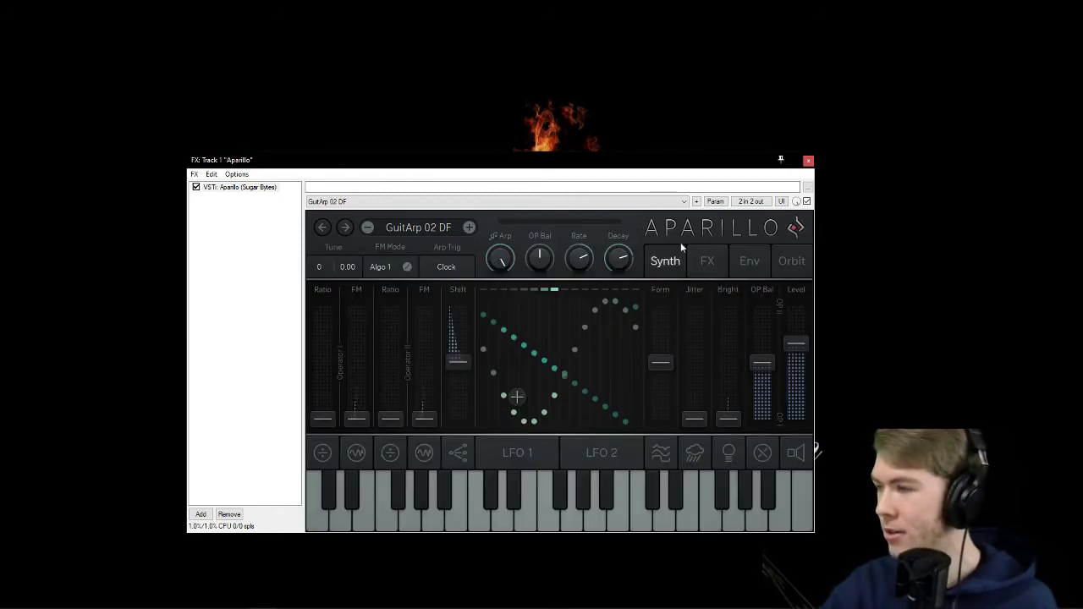
- Load the GuitArp 03 DF preset from the Seq category
{"action": "left_click", "coordinate": [418, 226]}
{"action": "mouse_move", "coordinate": [441, 485]}
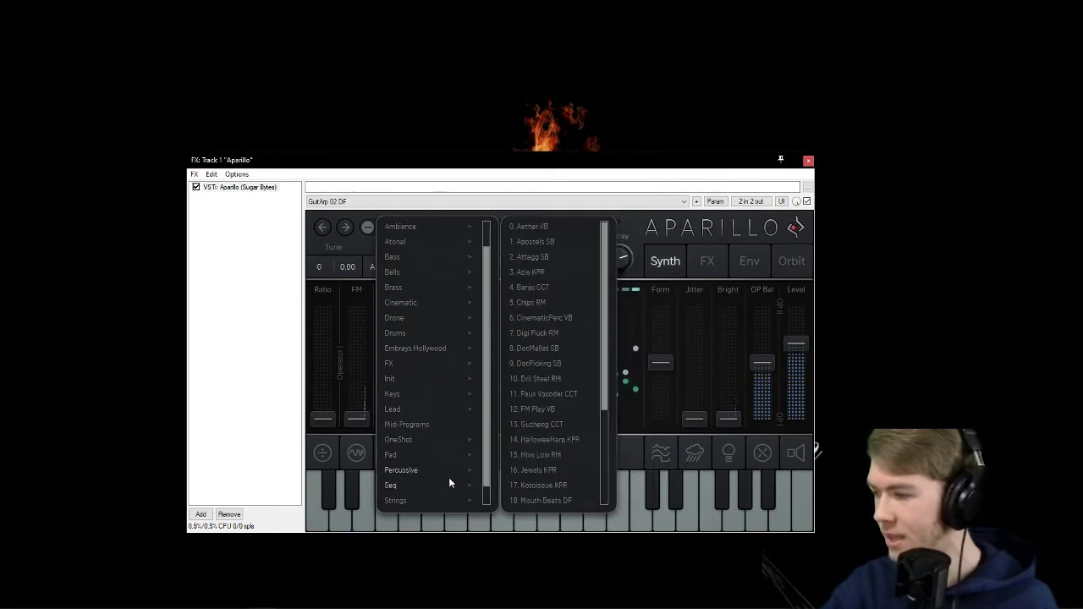
{"action": "scroll", "coordinate": [449, 477], "scroll_direction": "down", "scroll_amount": 2}
{"action": "mouse_move", "coordinate": [458, 459]}
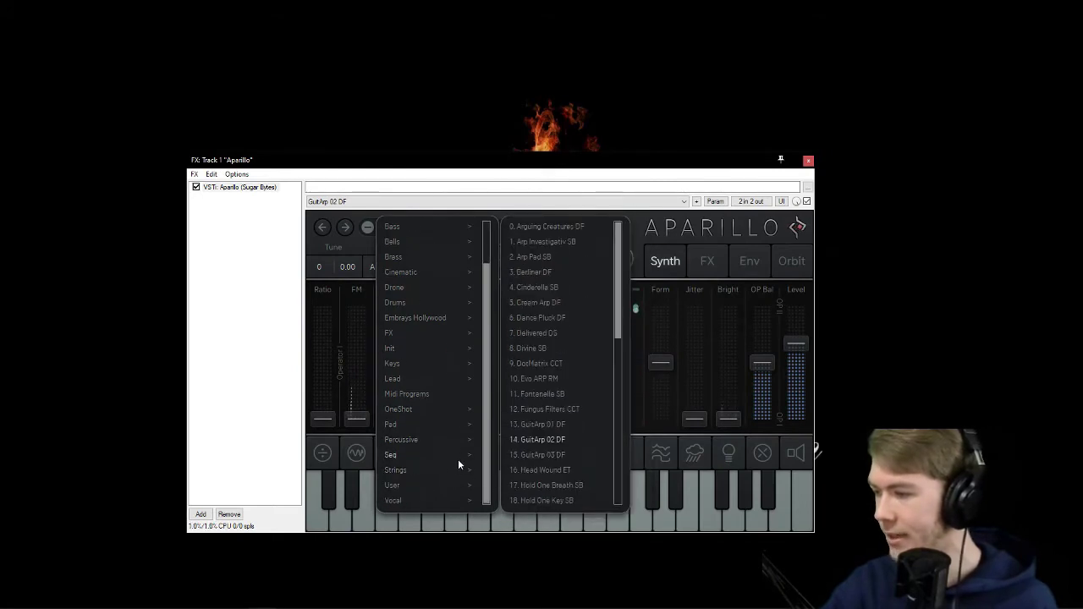
{"action": "left_click", "coordinate": [525, 455]}
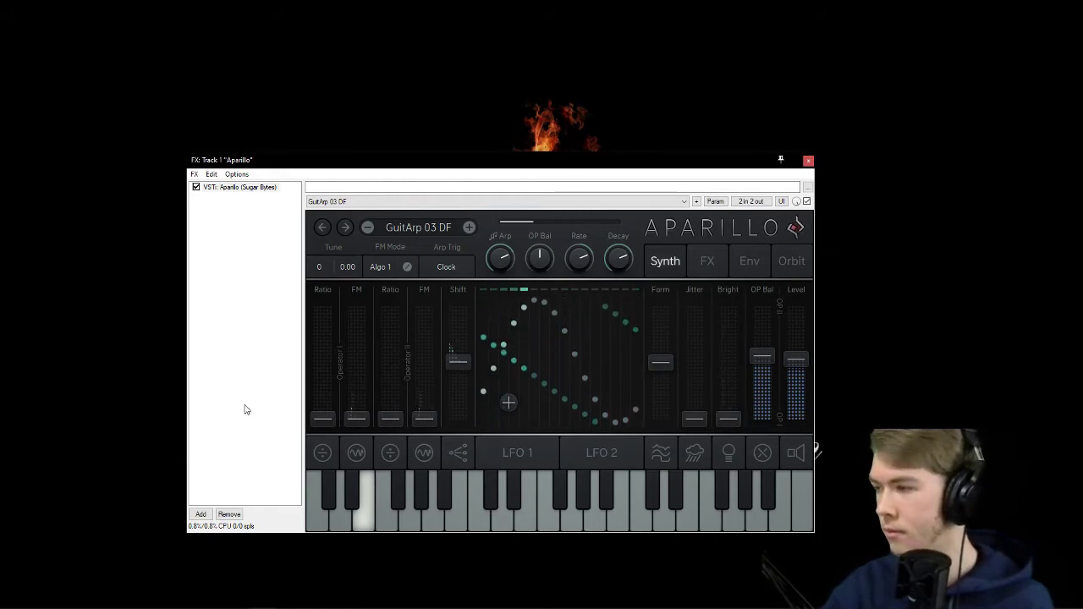
- Load the GuitArp 01 DF preset from the Seq category in place of GuitArp 03 DF
{"action": "left_click", "coordinate": [424, 227]}
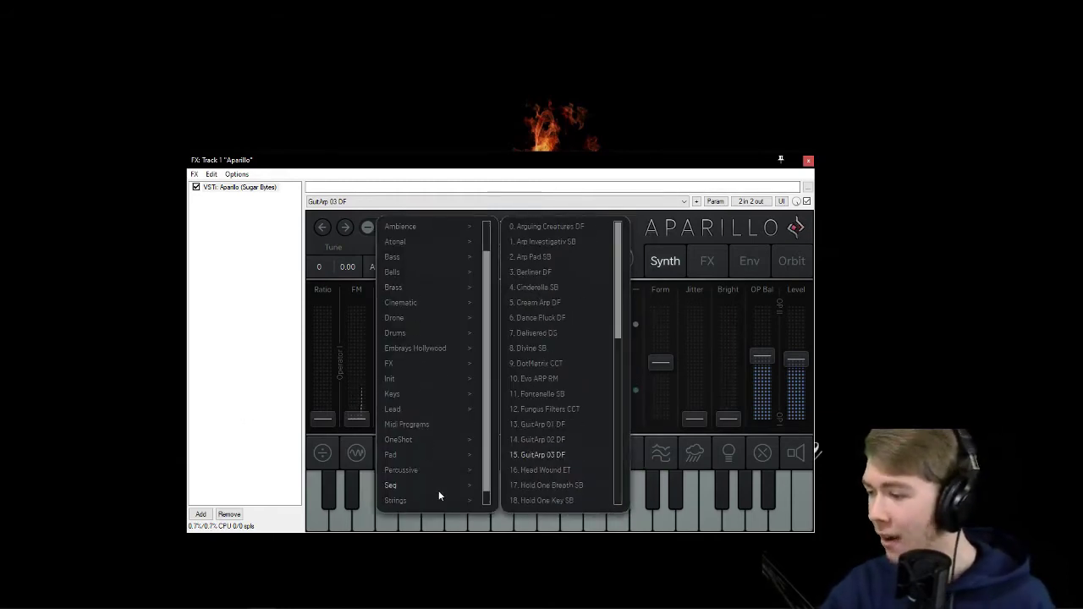
{"action": "mouse_move", "coordinate": [438, 488]}
{"action": "mouse_move", "coordinate": [437, 456]}
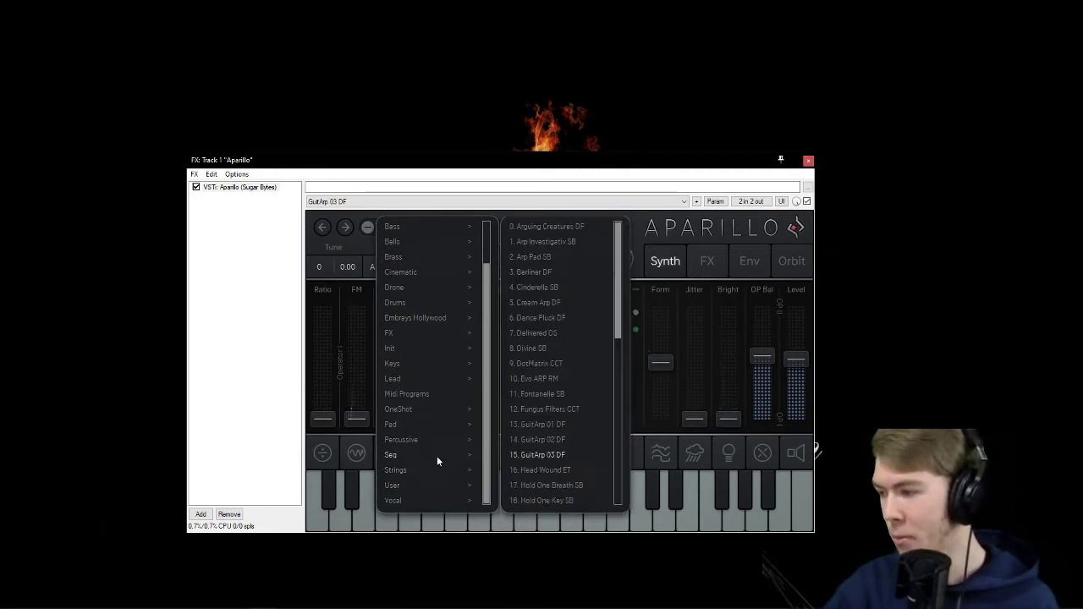
{"action": "left_click", "coordinate": [531, 426]}
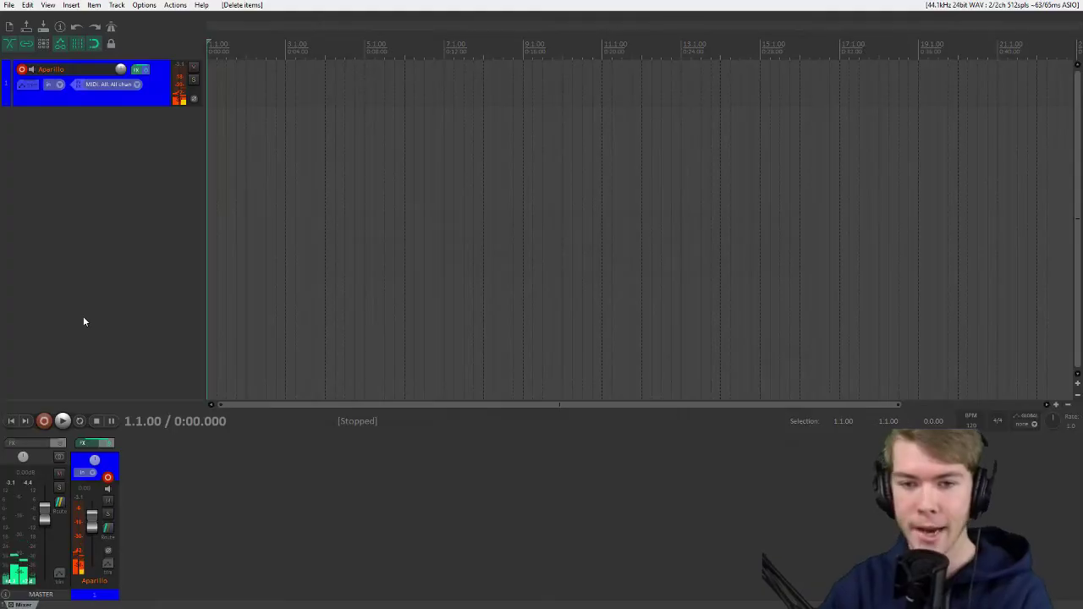
- Duplicate the Aparillo track in REAPER and rename the copy Aparillo 2
{"action": "left_click", "coordinate": [156, 102]}
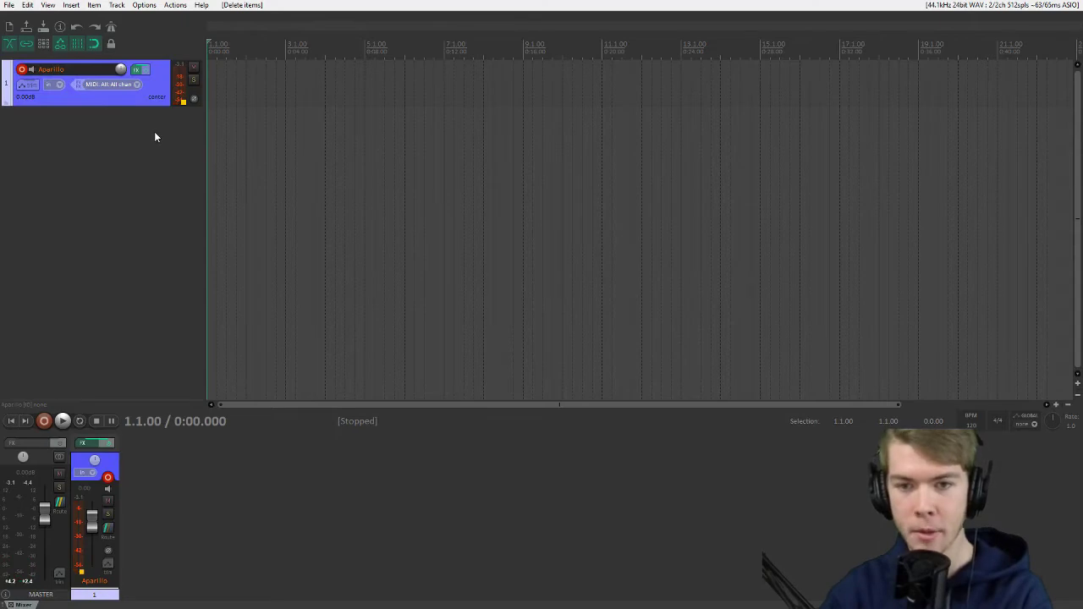
{"action": "key", "text": "ctrl+v"}
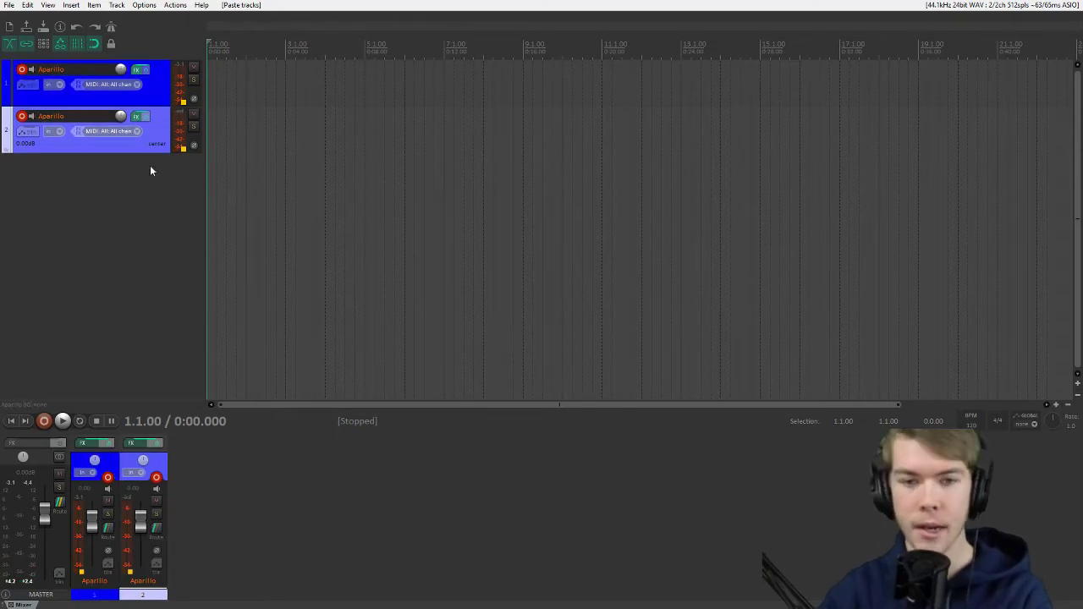
{"action": "double_click", "coordinate": [78, 116]}
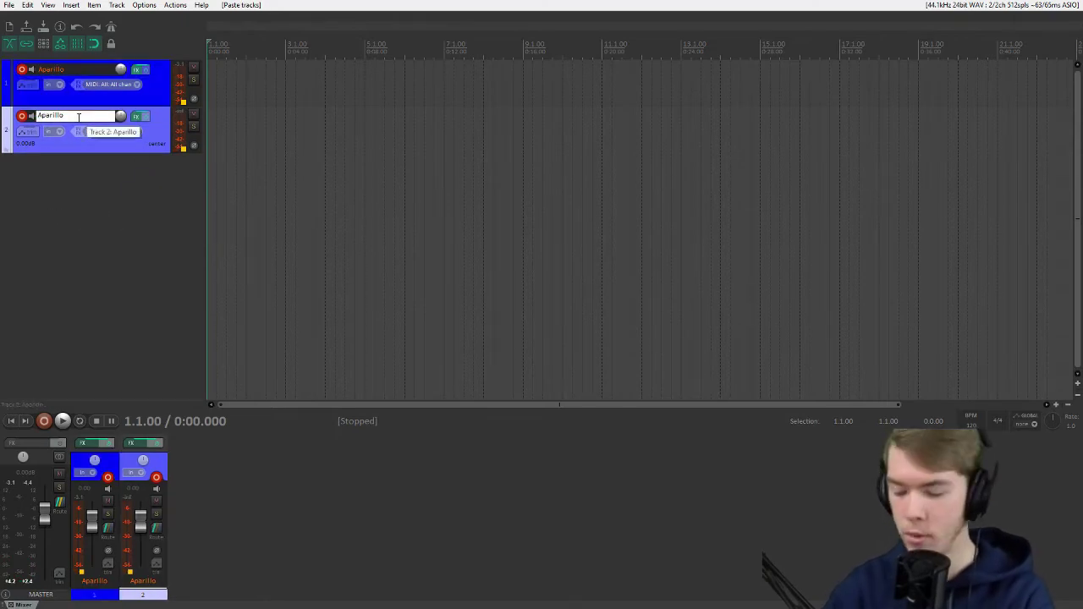
{"action": "type", "text": "2"}
{"action": "key", "text": "Return"}
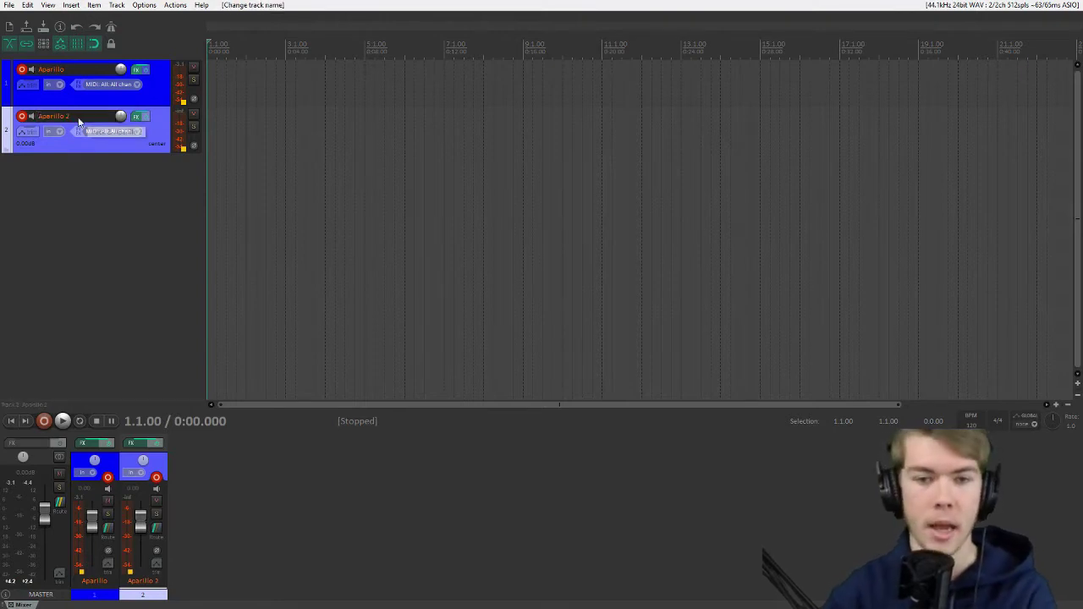
- Disarm recording on the Aparillo 2 track, leaving only the original Aparillo track armed
{"action": "left_click", "coordinate": [82, 199]}
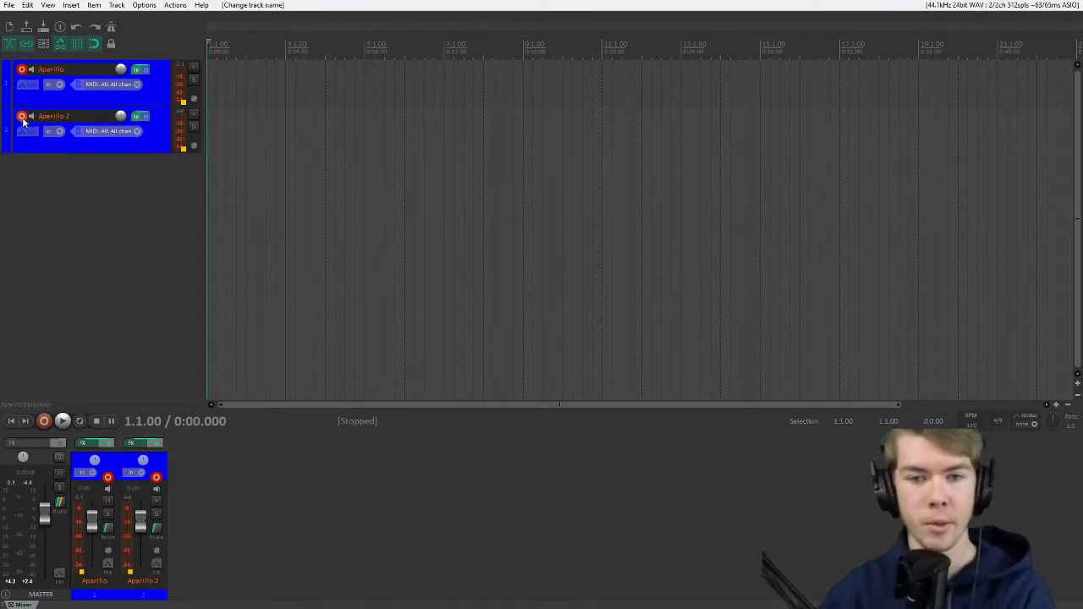
{"action": "left_click", "coordinate": [22, 116]}
{"action": "scroll", "coordinate": [377, 194], "scroll_direction": "down", "scroll_amount": 2}
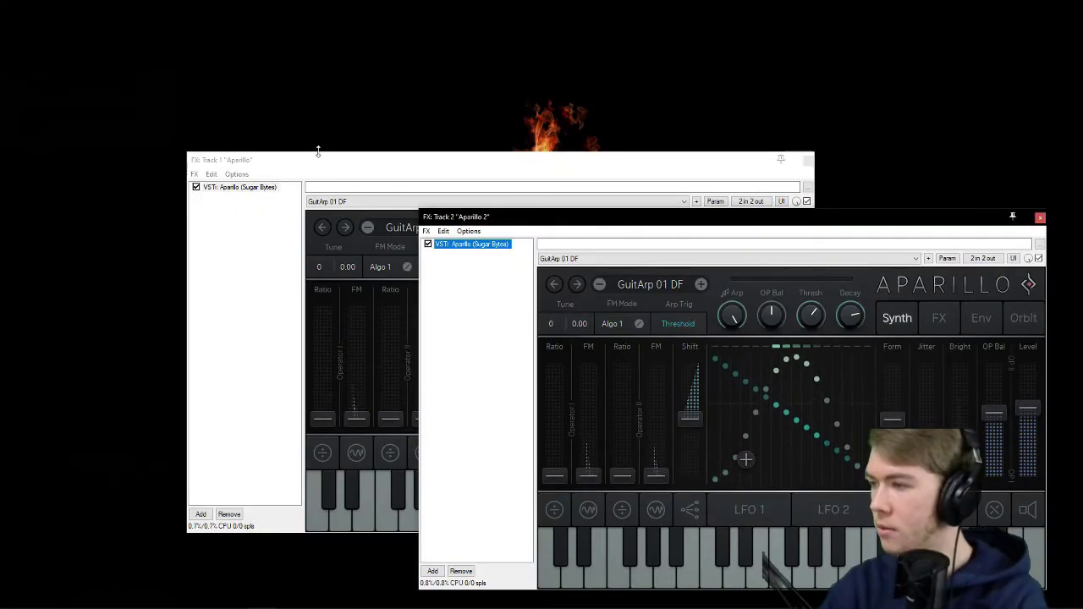
- Move the two tracks' plugin windows apart diagonally so both Aparillo instances can be reached
{"action": "left_click_drag", "start_coordinate": [319, 157], "coordinate": [145, 15]}
{"action": "left_click_drag", "start_coordinate": [678, 225], "coordinate": [699, 223]}
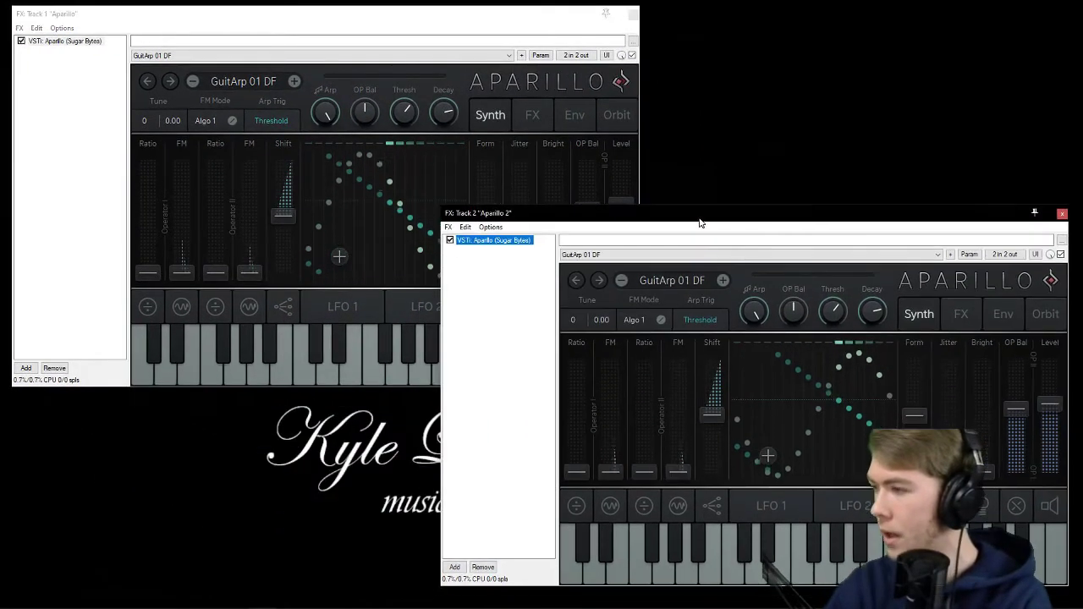
{"action": "left_click", "coordinate": [132, 24]}
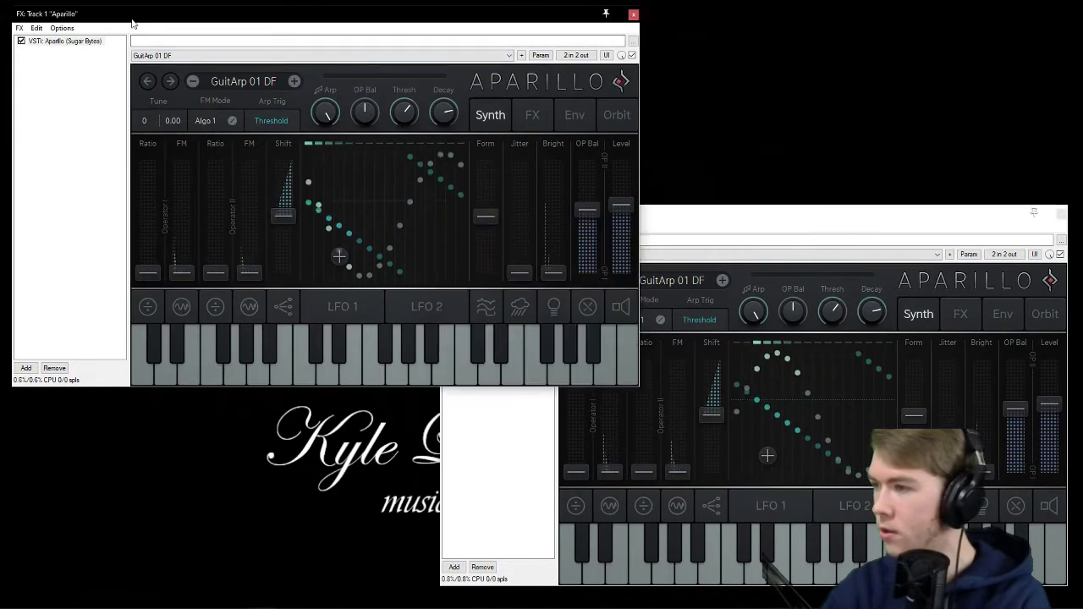
- Load the GuitArp 02 DF preset from the Seq category into the Aparillo 2 instance
{"action": "left_click", "coordinate": [697, 240]}
{"action": "left_click", "coordinate": [671, 280]}
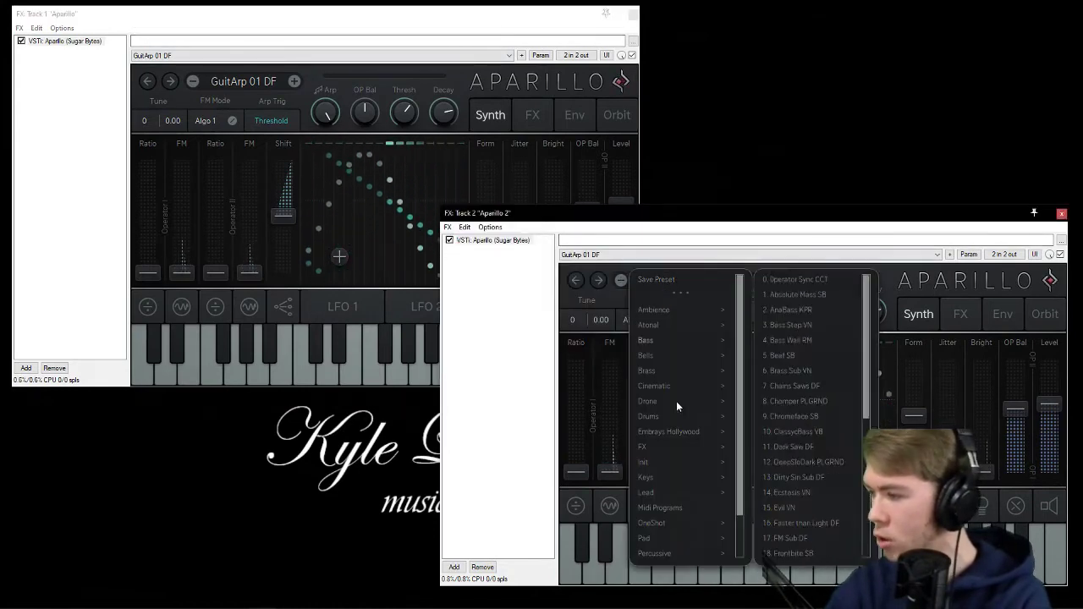
{"action": "scroll", "coordinate": [690, 517], "scroll_direction": "down", "scroll_amount": 2}
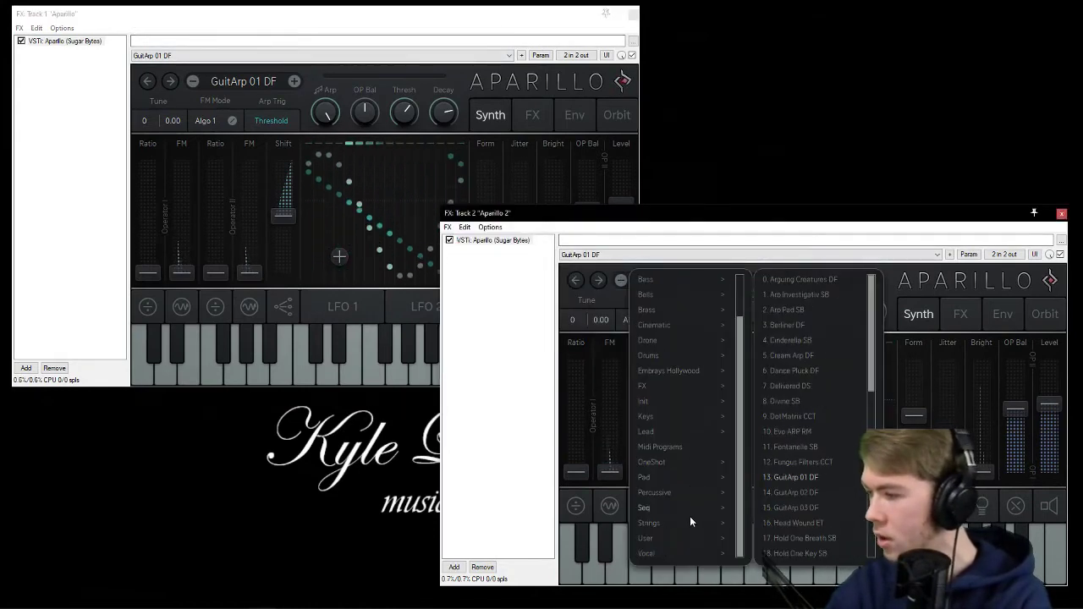
{"action": "left_click", "coordinate": [767, 492]}
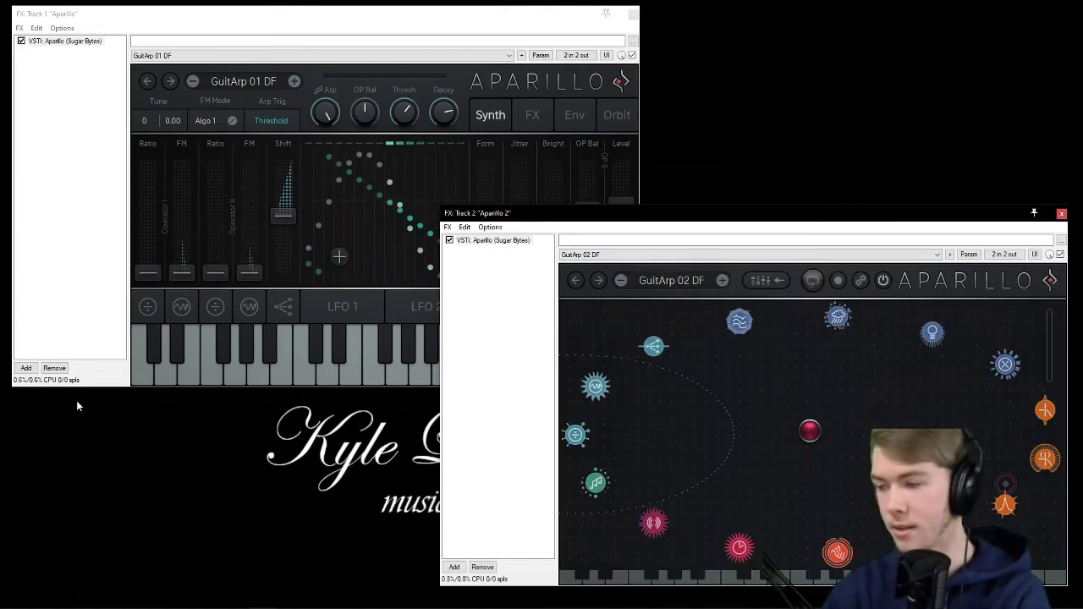
- Record a sustained MIDI note on the Aparillo track from the project start to about bar 10 and save the take
{"action": "left_click", "coordinate": [82, 264]}
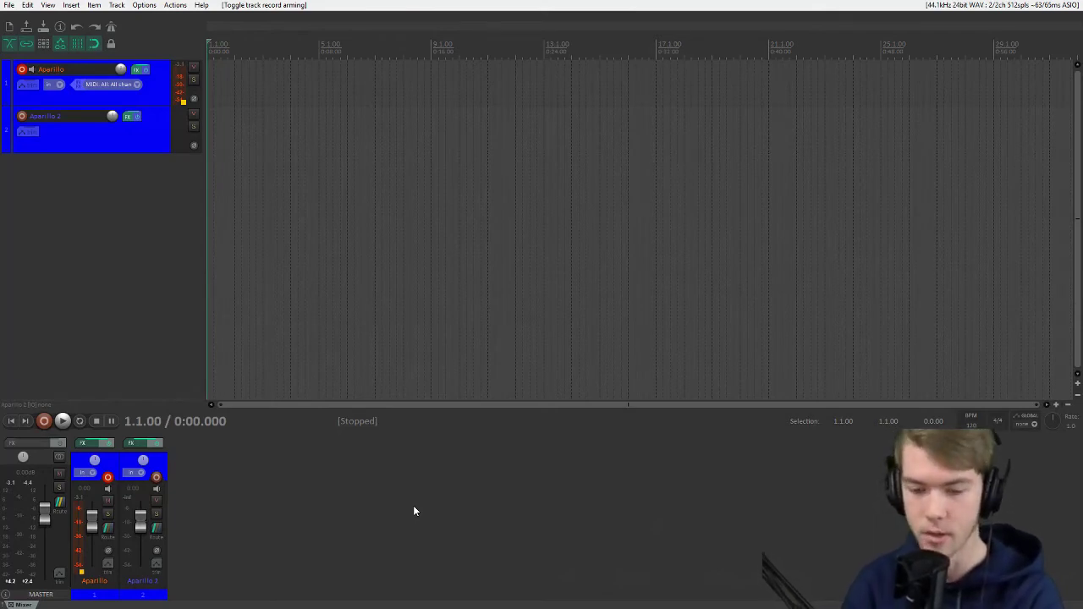
{"action": "key", "text": "ctrl+r"}
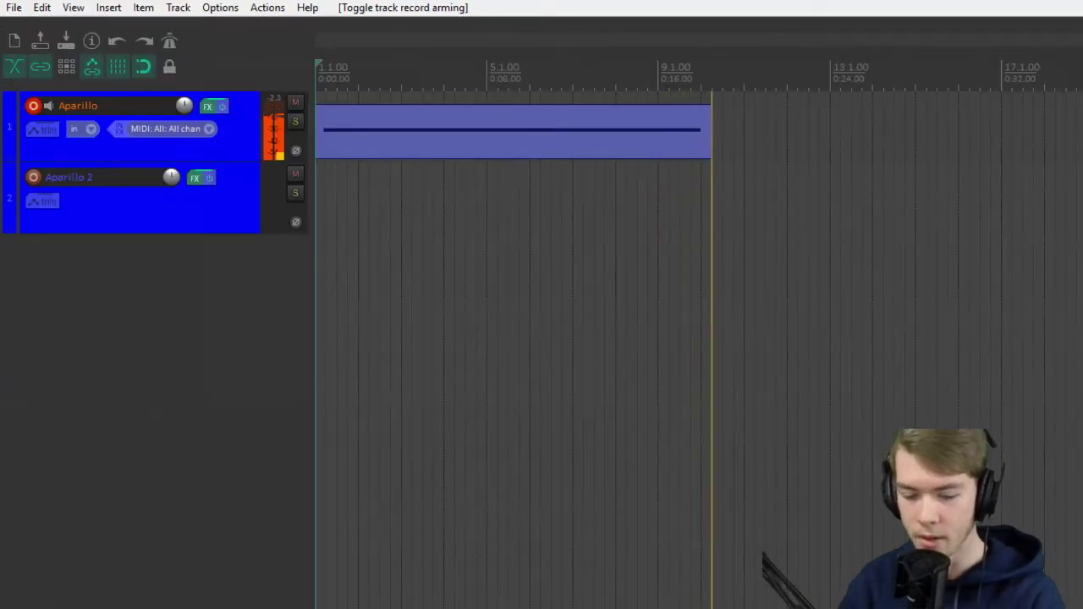
{"action": "key", "text": "space"}
{"action": "key", "text": "Return"}
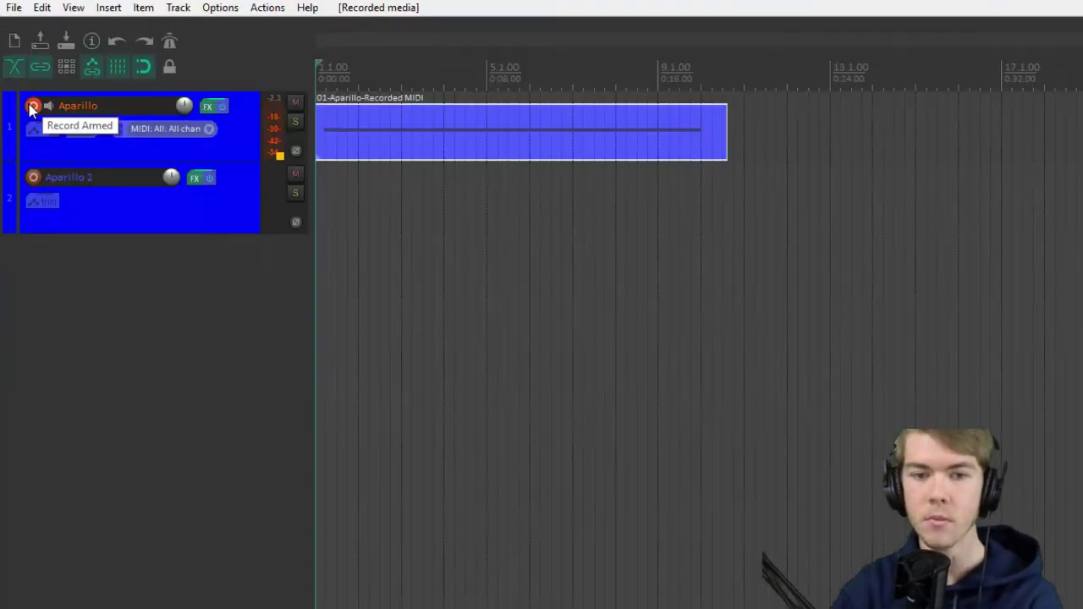
- Switch record arming from Aparillo to Aparillo 2 and record a sustained MIDI note there from about bar 6 to bar 10
{"action": "left_click", "coordinate": [22, 70]}
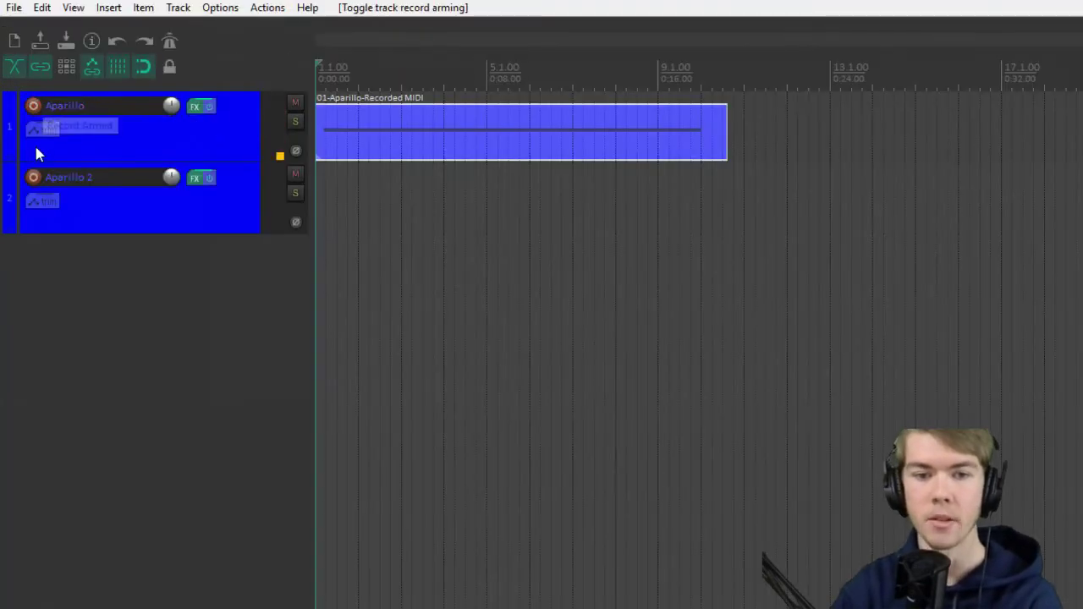
{"action": "left_click", "coordinate": [34, 178]}
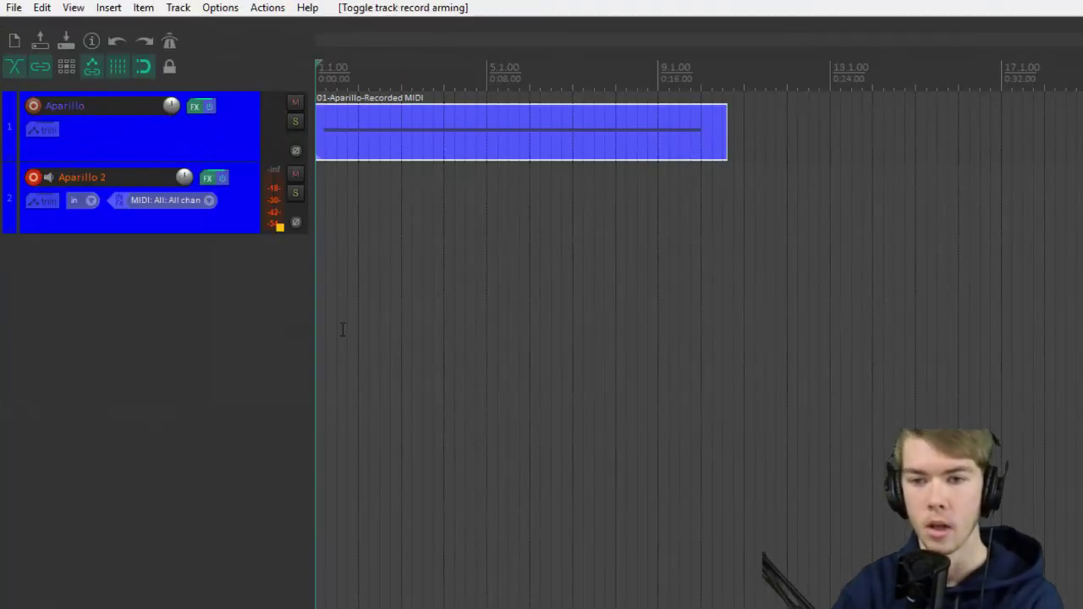
{"action": "left_click", "coordinate": [453, 340]}
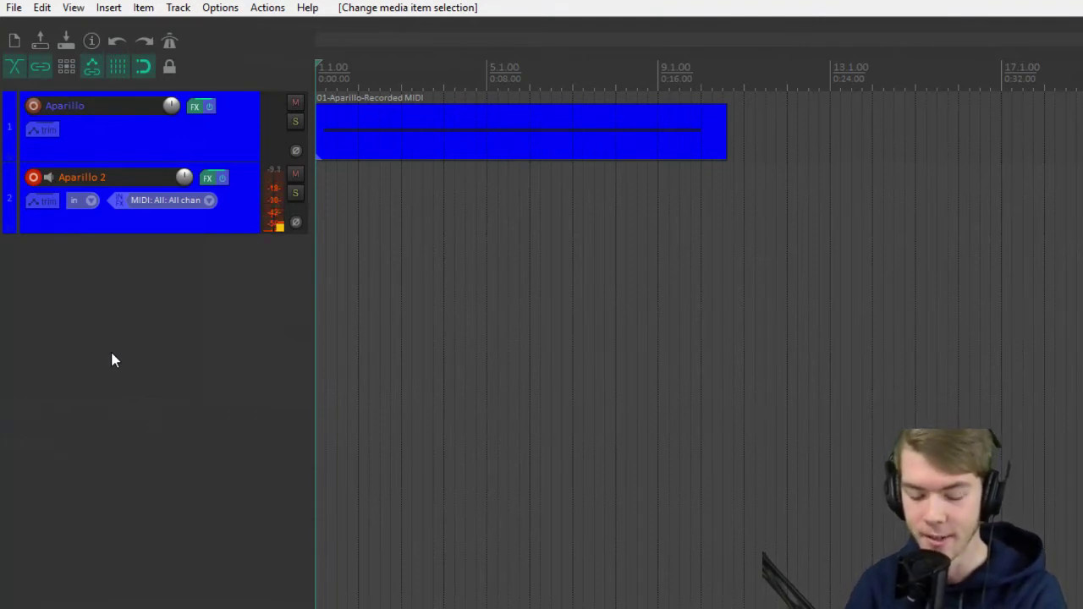
{"action": "key", "text": "ctrl+r"}
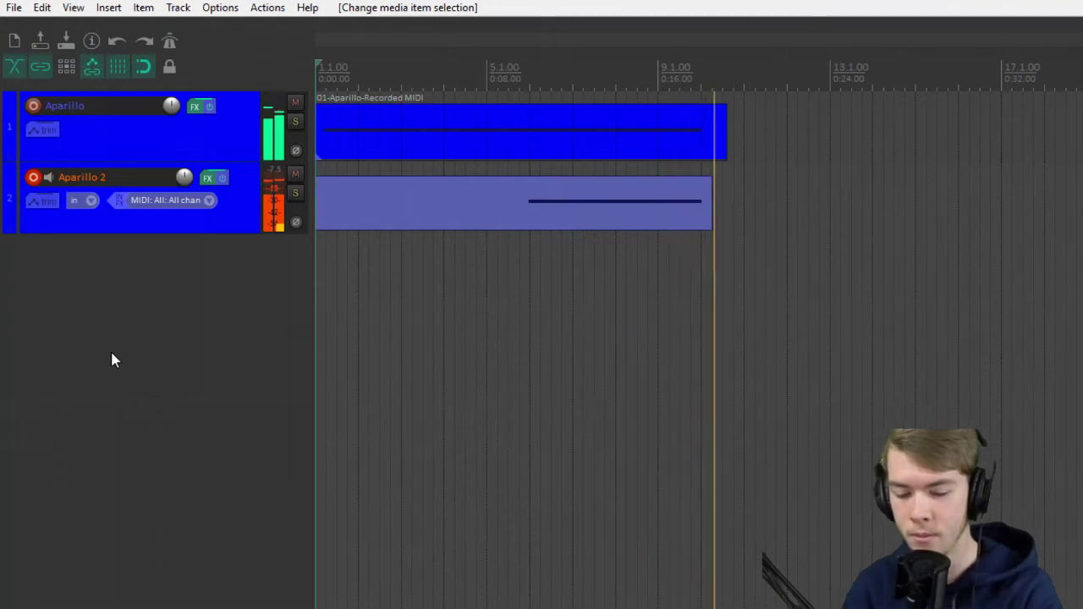
{"action": "key", "text": "space"}
{"action": "key", "text": "Return"}
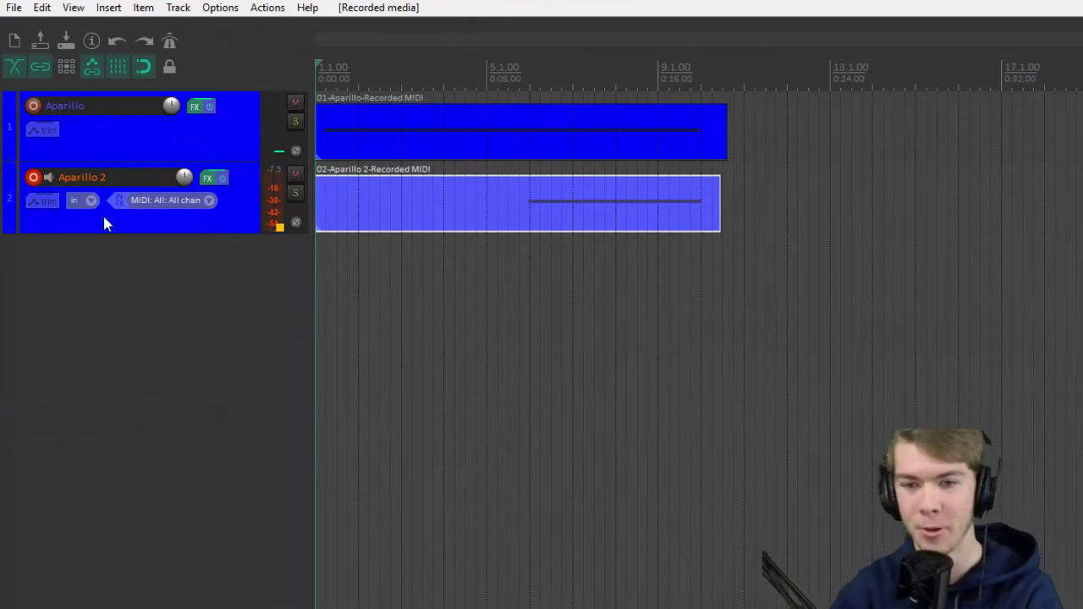
- Delete the Aparillo 2 track together with its recorded MIDI item
{"action": "left_click", "coordinate": [359, 320]}
{"action": "key", "text": "Home"}
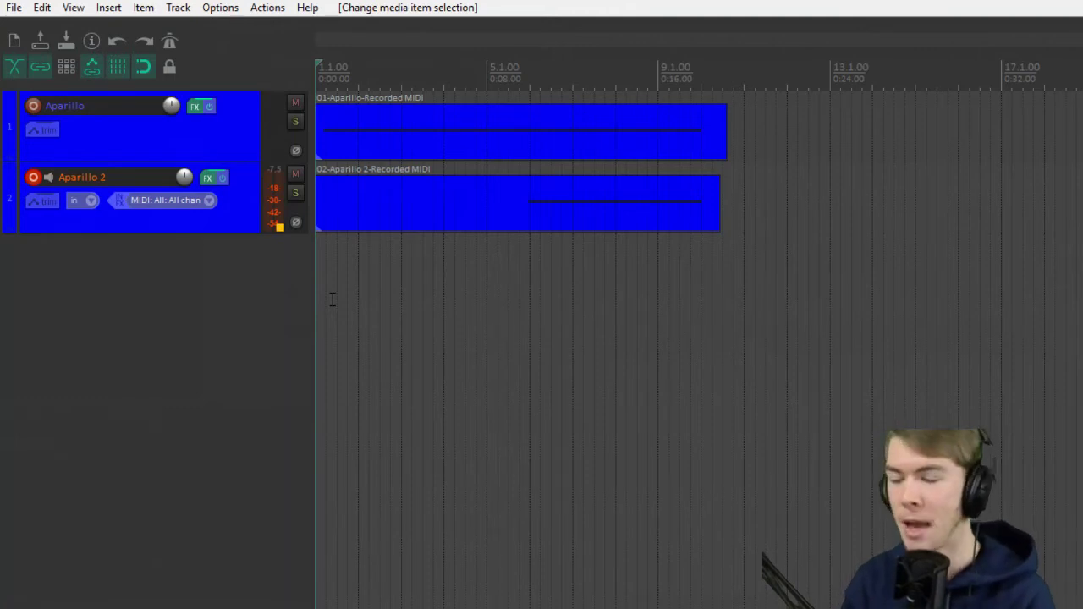
{"action": "left_click", "coordinate": [391, 220]}
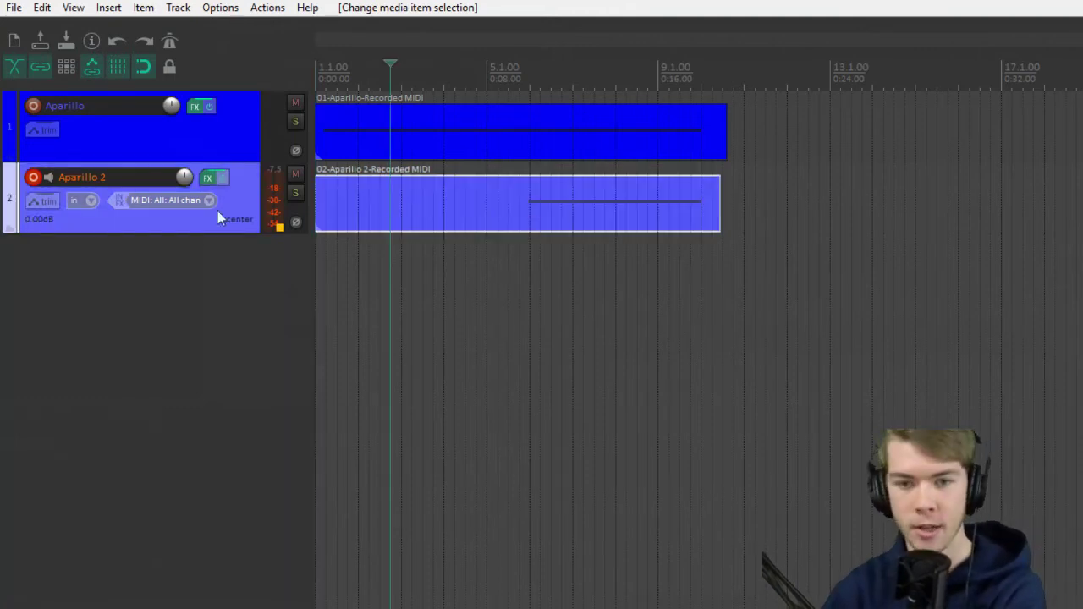
{"action": "key", "text": "Delete"}
{"action": "key", "text": "Return"}
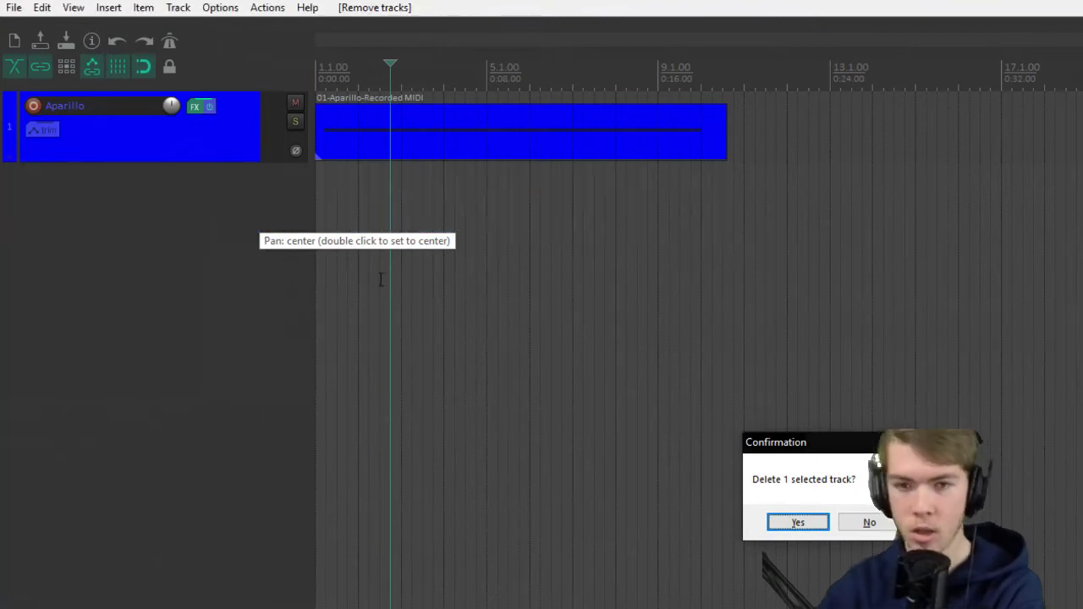
- Delete the recorded MIDI item on the Aparillo track and return the edit cursor to the project start
{"action": "left_click", "coordinate": [412, 153]}
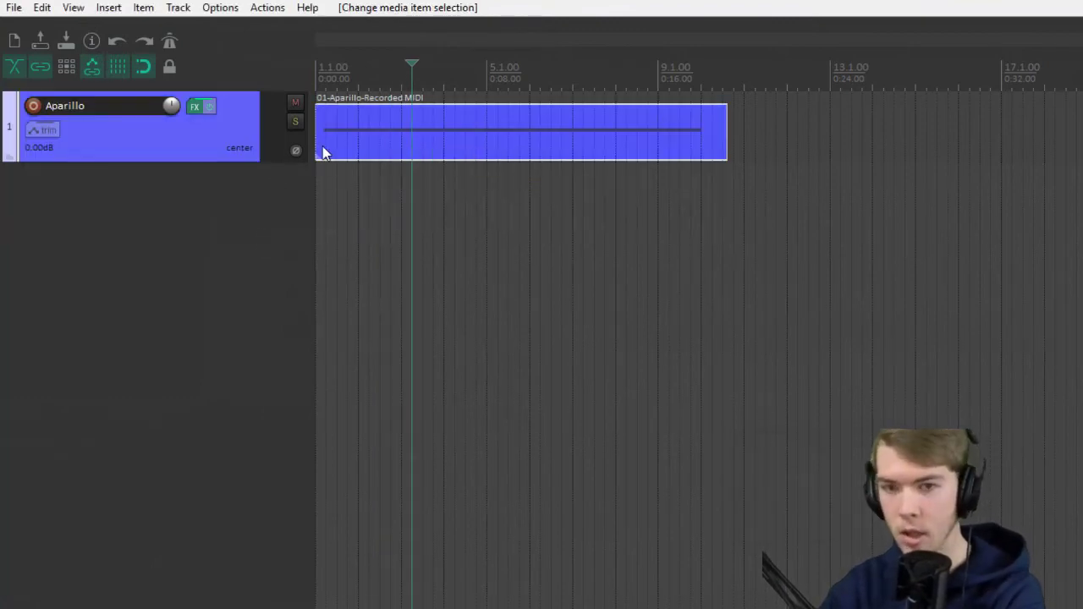
{"action": "key", "text": "Delete"}
{"action": "left_click", "coordinate": [185, 260]}
{"action": "key", "text": "Home"}
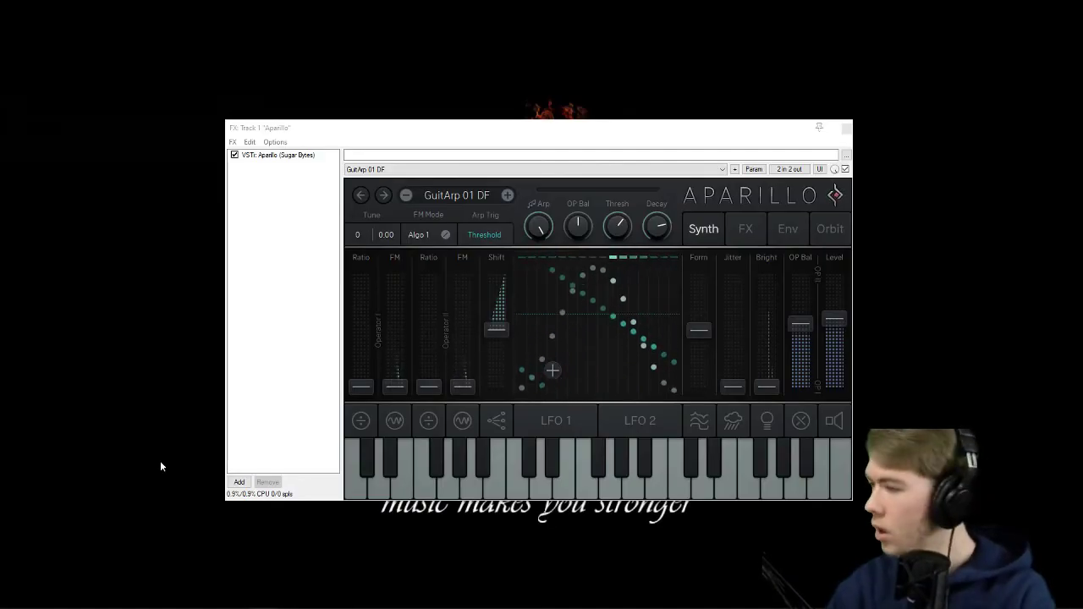
- Load the Bass Tron RAY preset from the User category in the remaining Aparillo instance
{"action": "left_click", "coordinate": [453, 203]}
{"action": "mouse_move", "coordinate": [470, 454]}
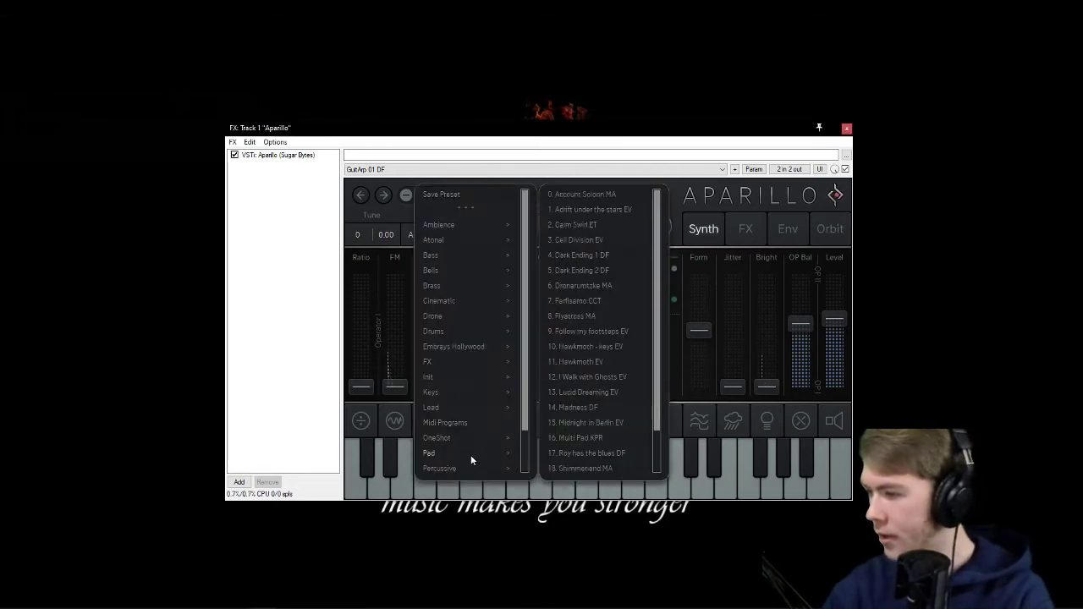
{"action": "scroll", "coordinate": [474, 455], "scroll_direction": "down", "scroll_amount": 2}
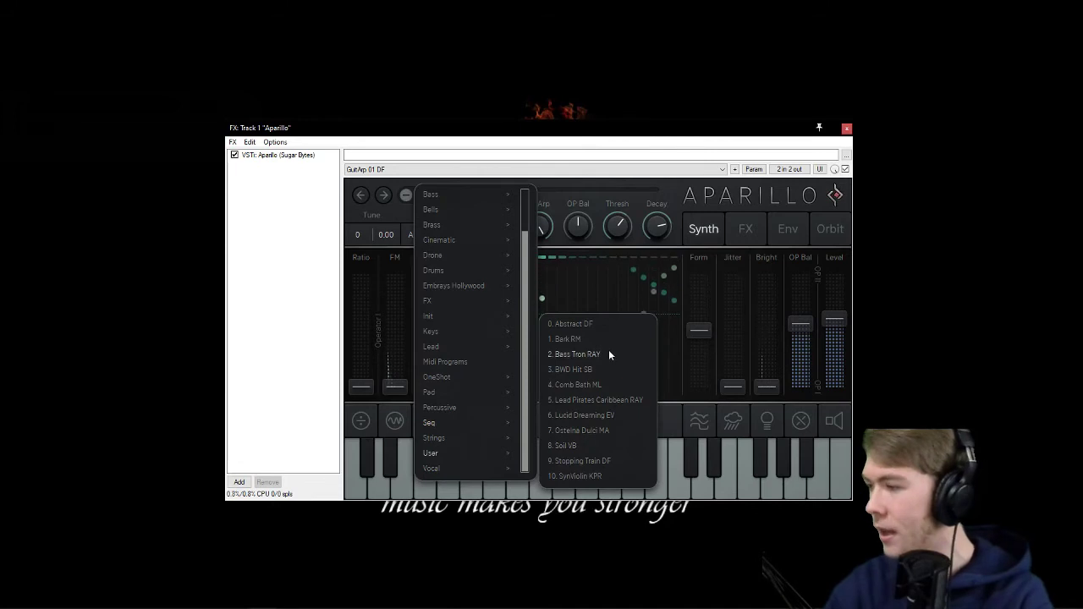
{"action": "left_click", "coordinate": [609, 349]}
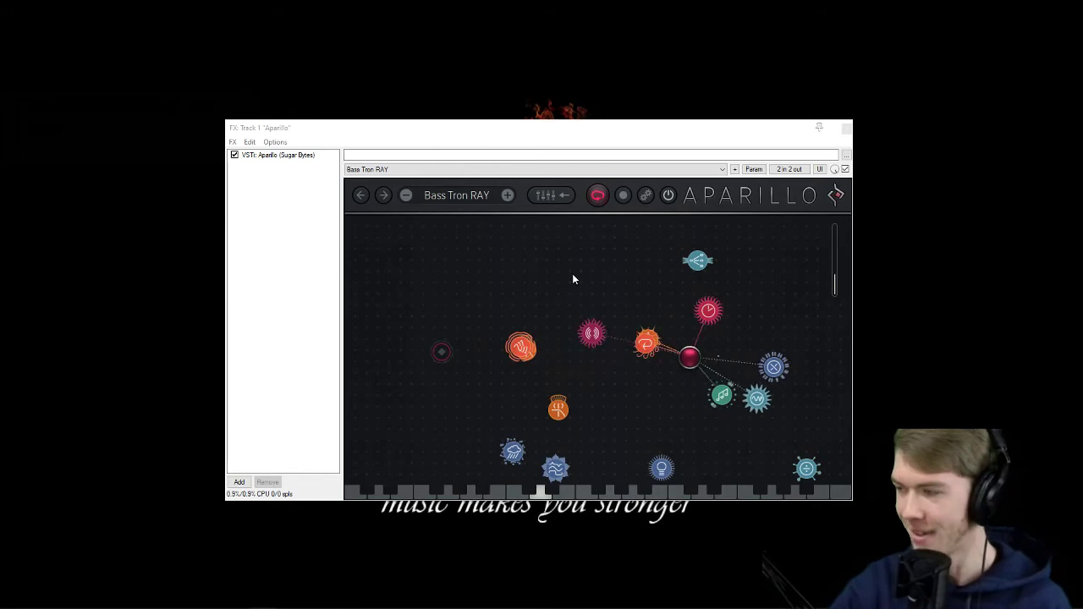
- Switch off the Orbiter playback for Bass Tron RAY and move the Orbiter by hand to about X 757, Y 312
{"action": "left_click", "coordinate": [597, 196]}
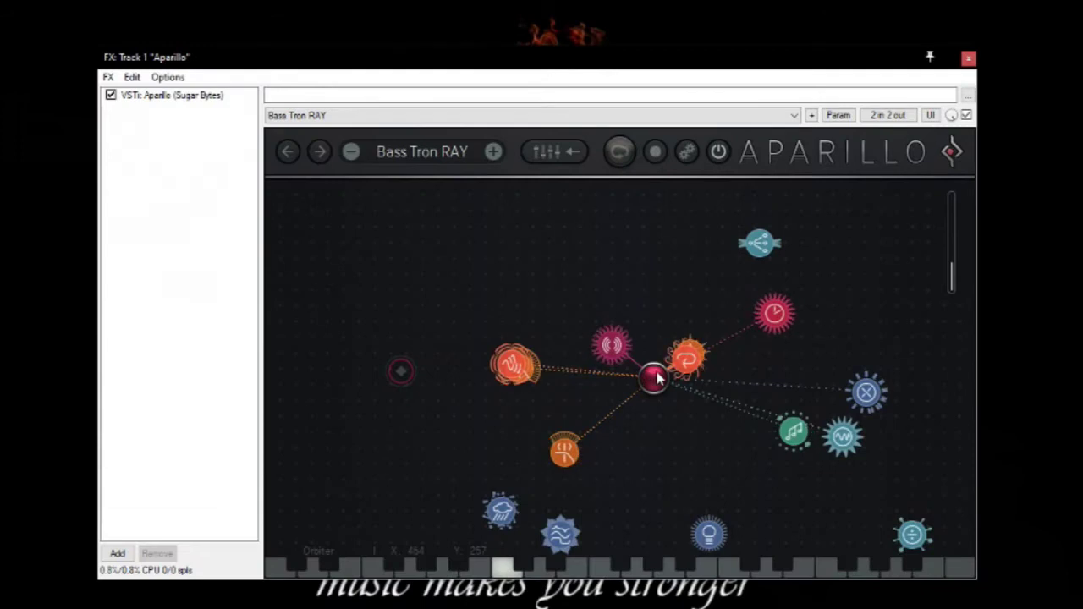
{"action": "left_click_drag", "start_coordinate": [656, 378], "coordinate": [873, 427]}
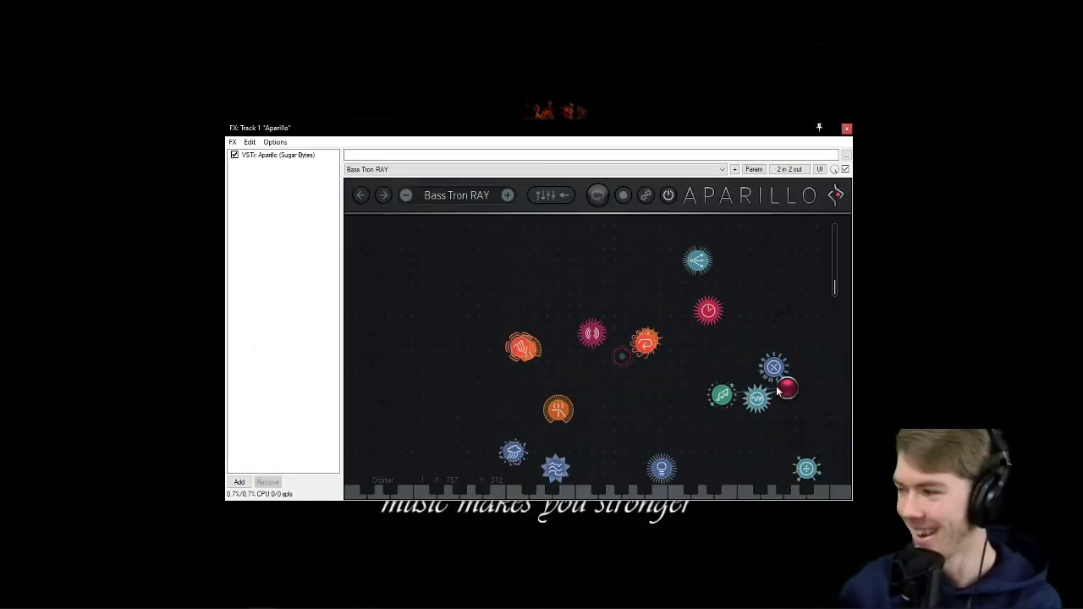
- Move the Orbiter by hand to the middle of the node field, near its target marker, and switch the Orbiter playback on
{"action": "left_click_drag", "start_coordinate": [779, 391], "coordinate": [621, 359]}
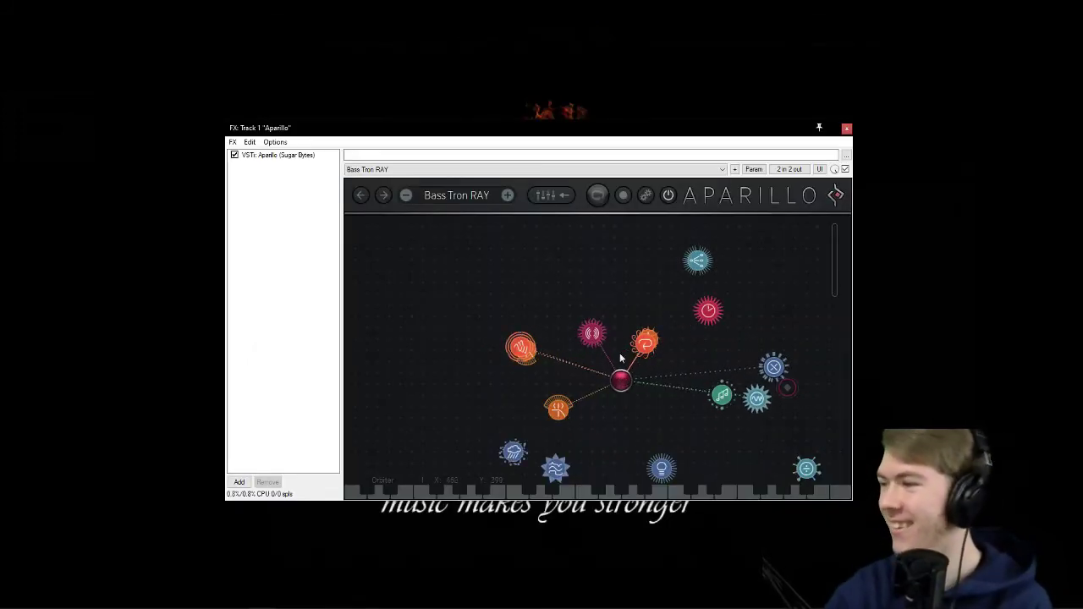
{"action": "left_click", "coordinate": [598, 195]}
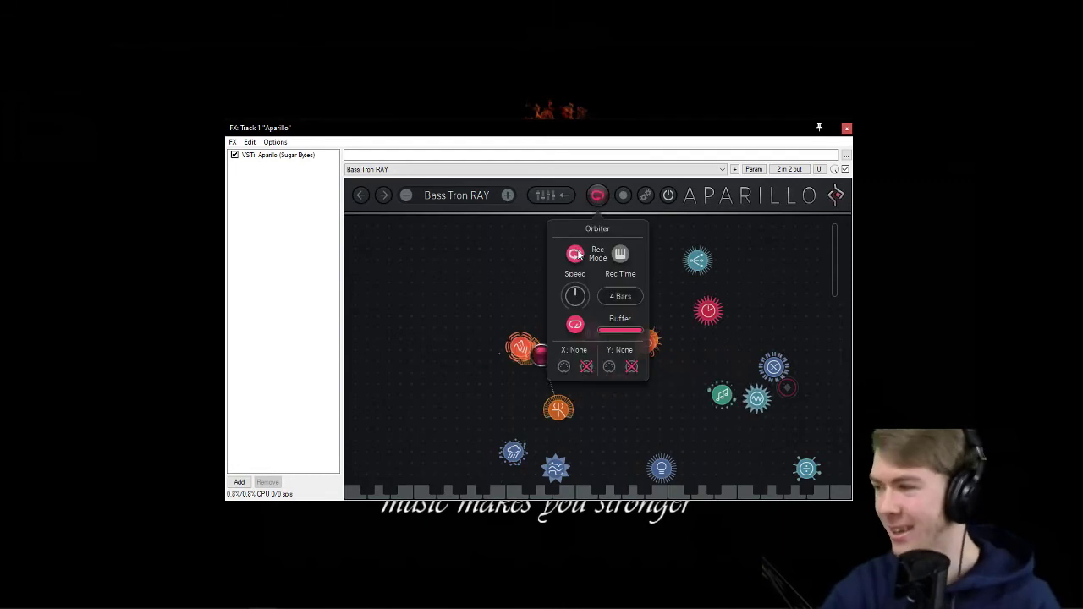
- Load the Stopping Train DF preset from the User category
{"action": "left_click", "coordinate": [457, 195]}
{"action": "scroll", "coordinate": [477, 427], "scroll_direction": "down", "scroll_amount": 2}
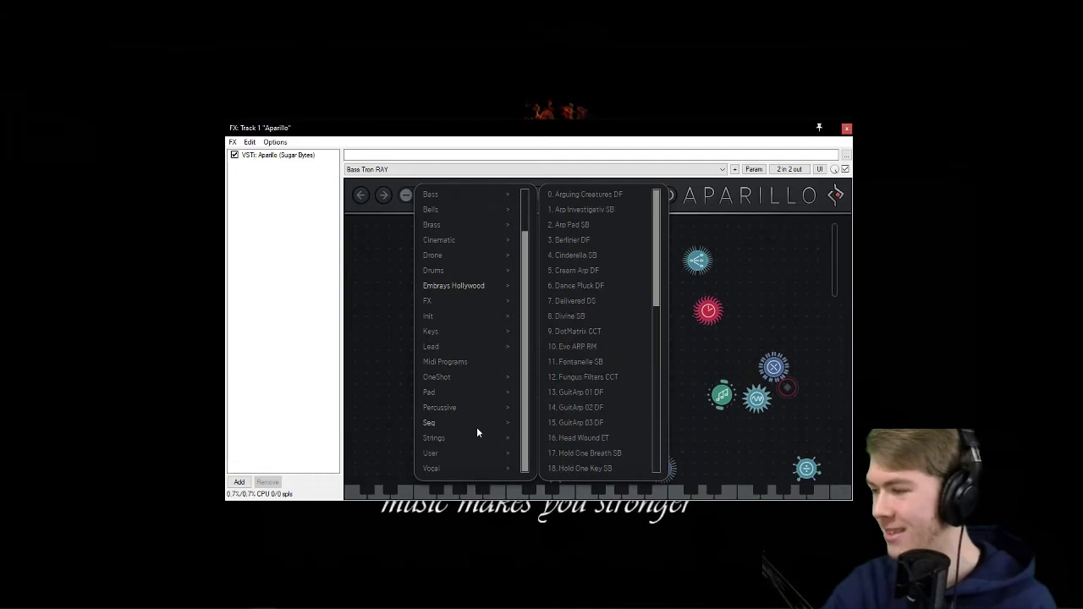
{"action": "mouse_move", "coordinate": [497, 467]}
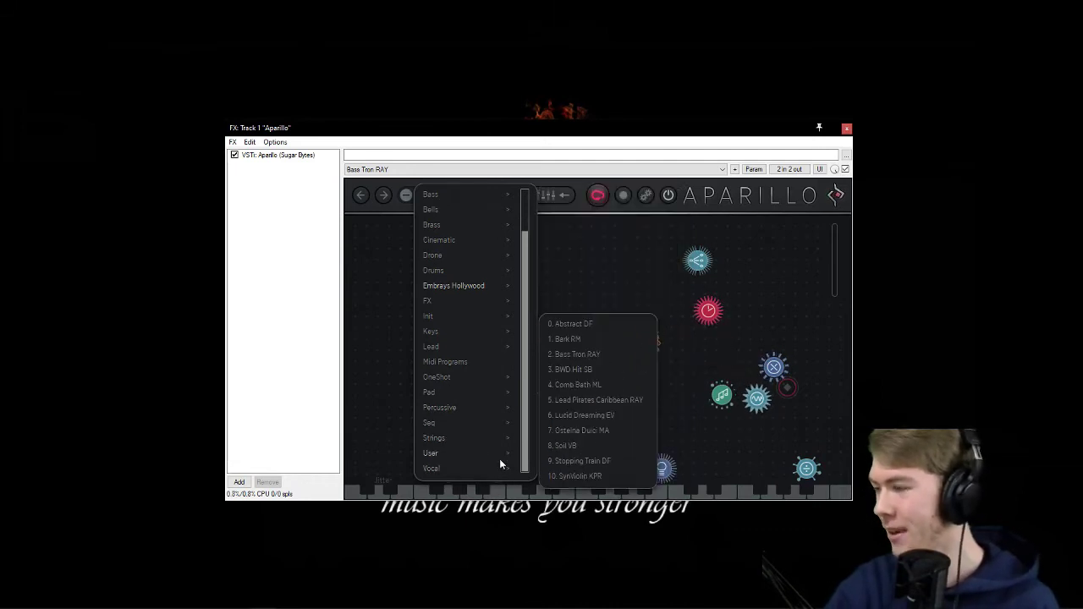
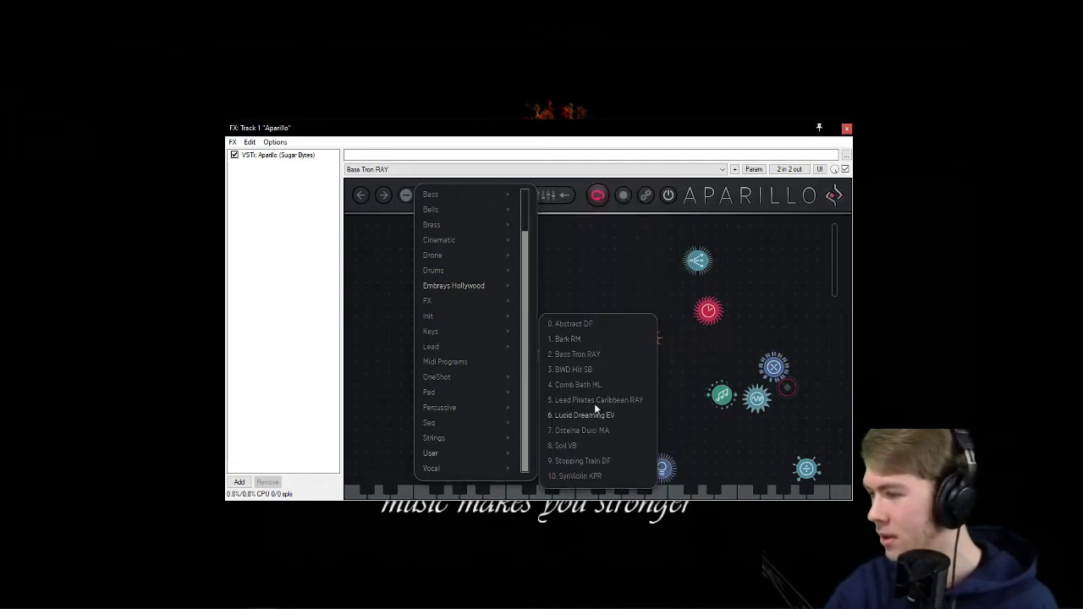
{"action": "left_click", "coordinate": [584, 460]}
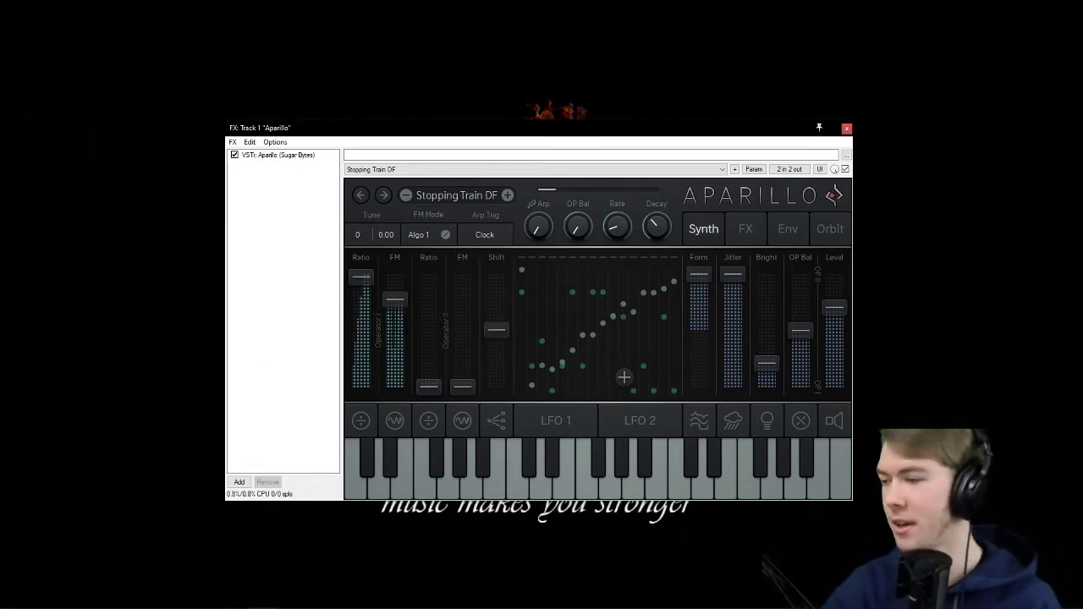
- Browse the preset categories and load the Abstract Art RAY preset from Ambience
{"action": "left_click", "coordinate": [458, 201]}
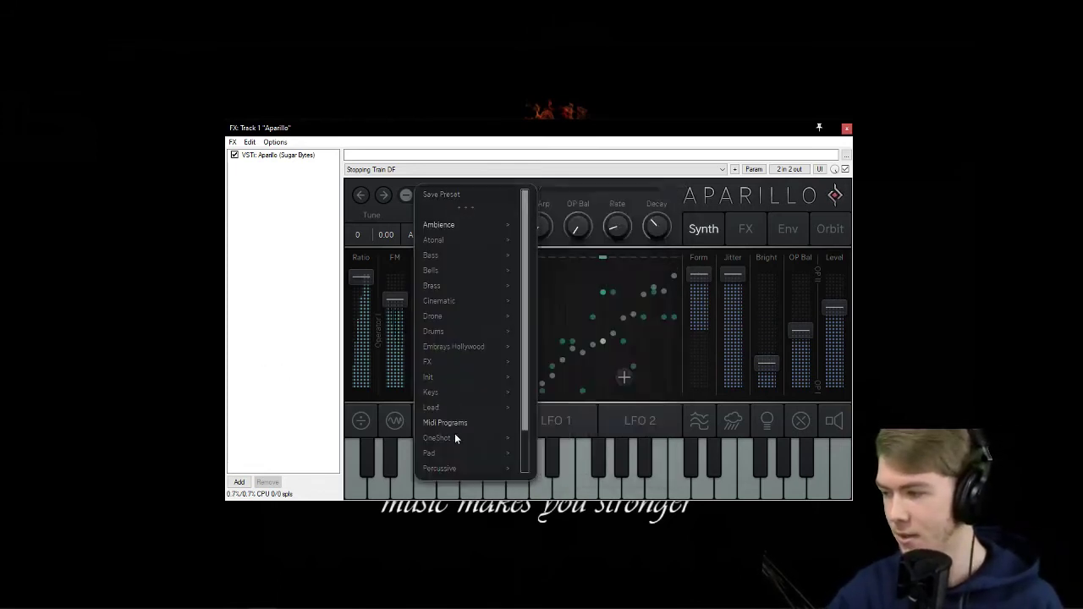
{"action": "mouse_move", "coordinate": [460, 394]}
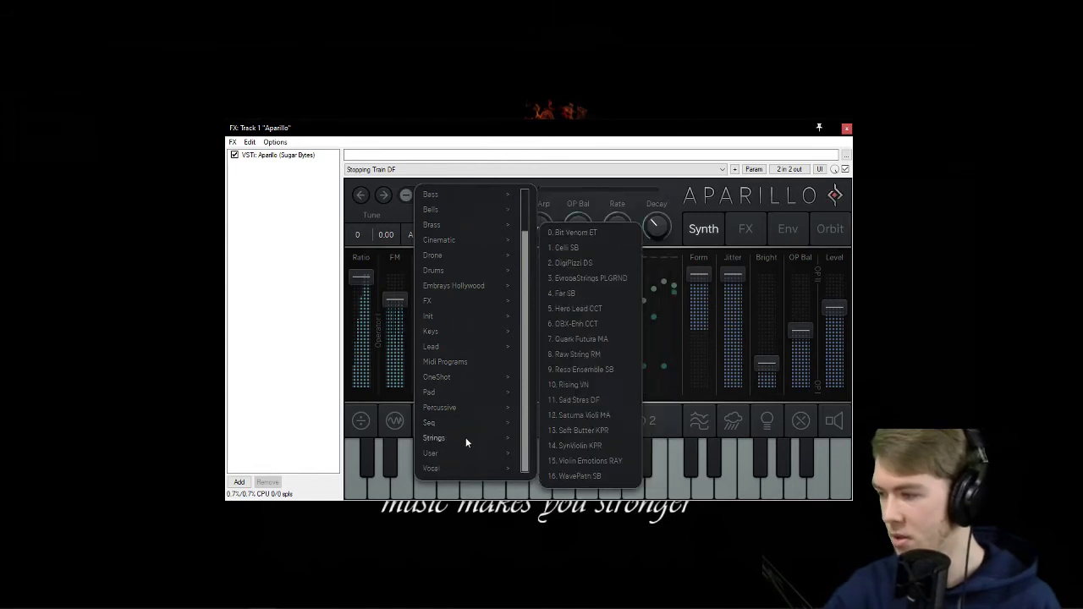
{"action": "scroll", "coordinate": [452, 395], "scroll_direction": "down", "scroll_amount": 1}
{"action": "scroll", "coordinate": [461, 360], "scroll_direction": "up", "scroll_amount": 1}
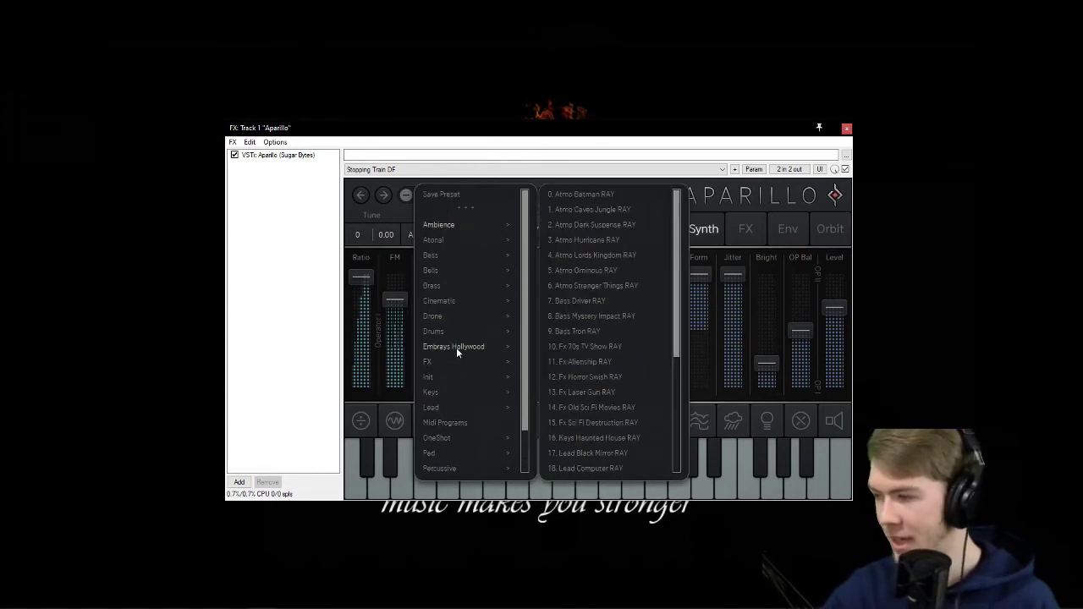
{"action": "mouse_move", "coordinate": [457, 301]}
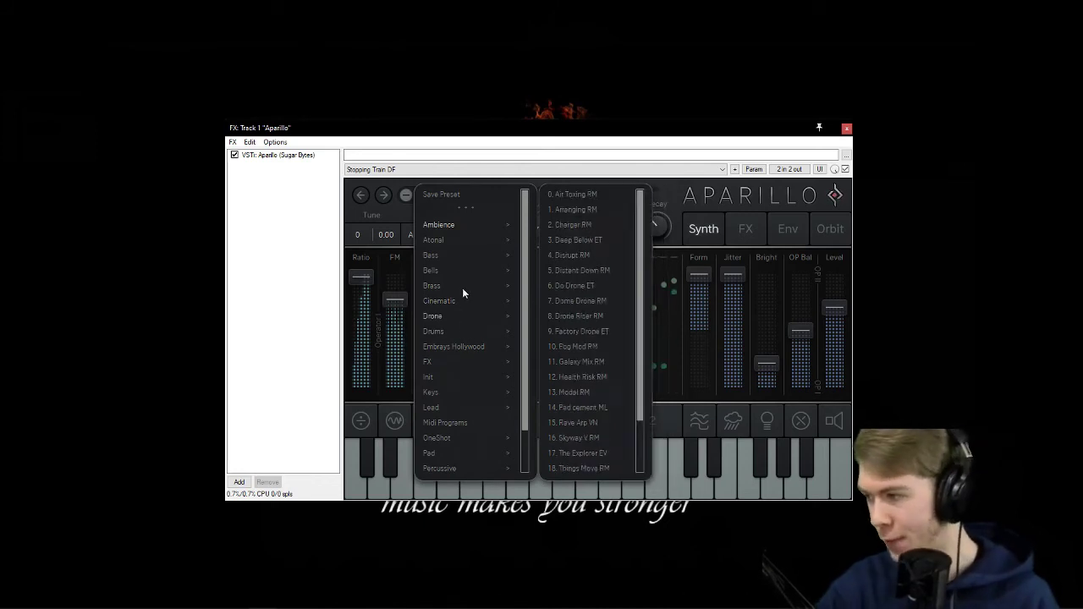
{"action": "mouse_move", "coordinate": [459, 240]}
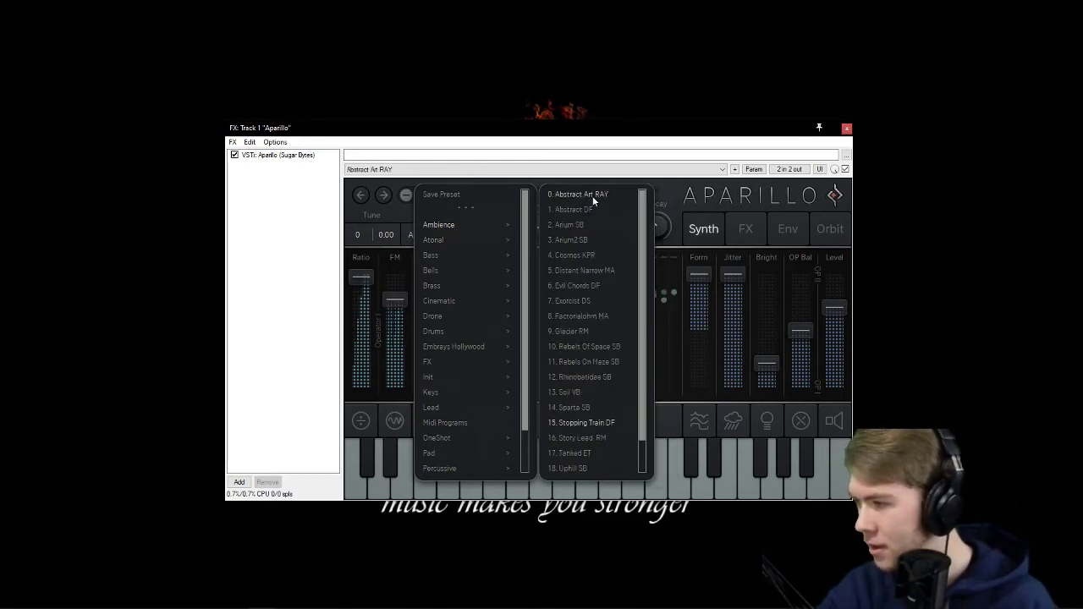
{"action": "left_click", "coordinate": [593, 195]}
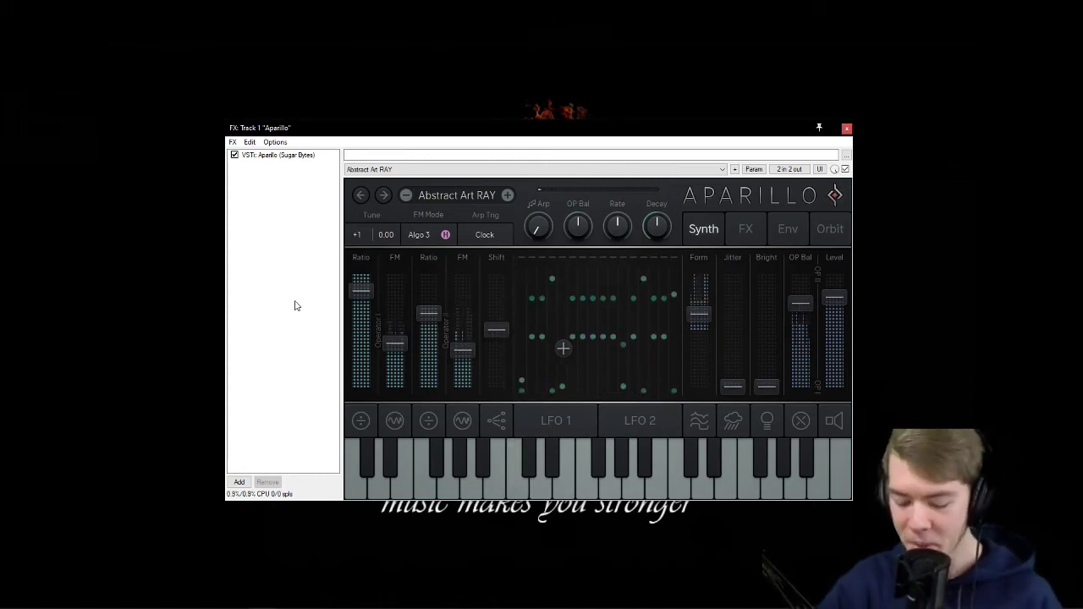
- Load the Abstract DF preset from the Ambience category
{"action": "left_click", "coordinate": [457, 194]}
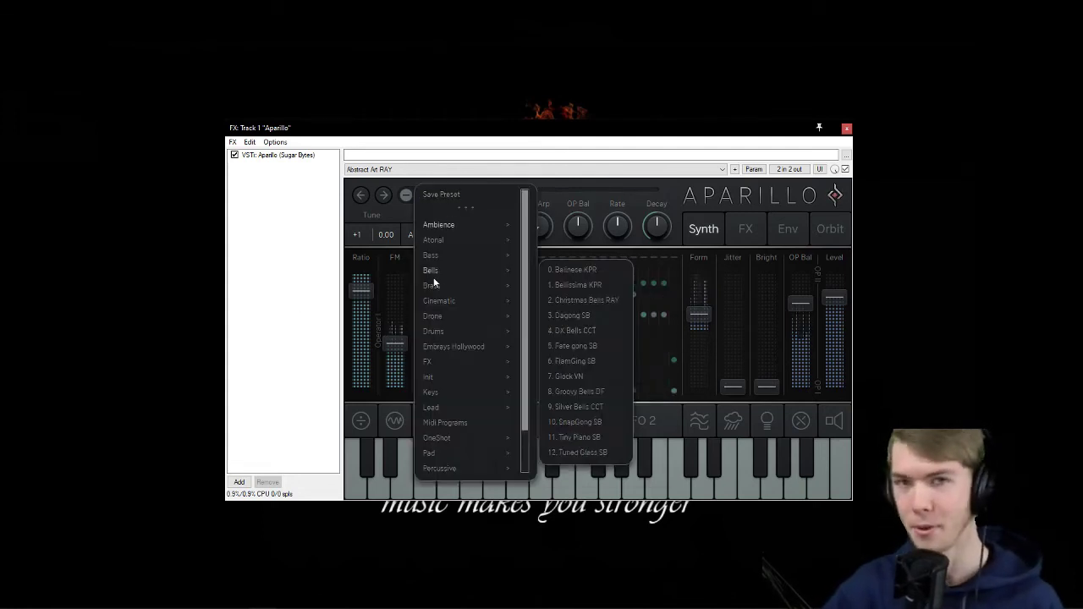
{"action": "mouse_move", "coordinate": [465, 241]}
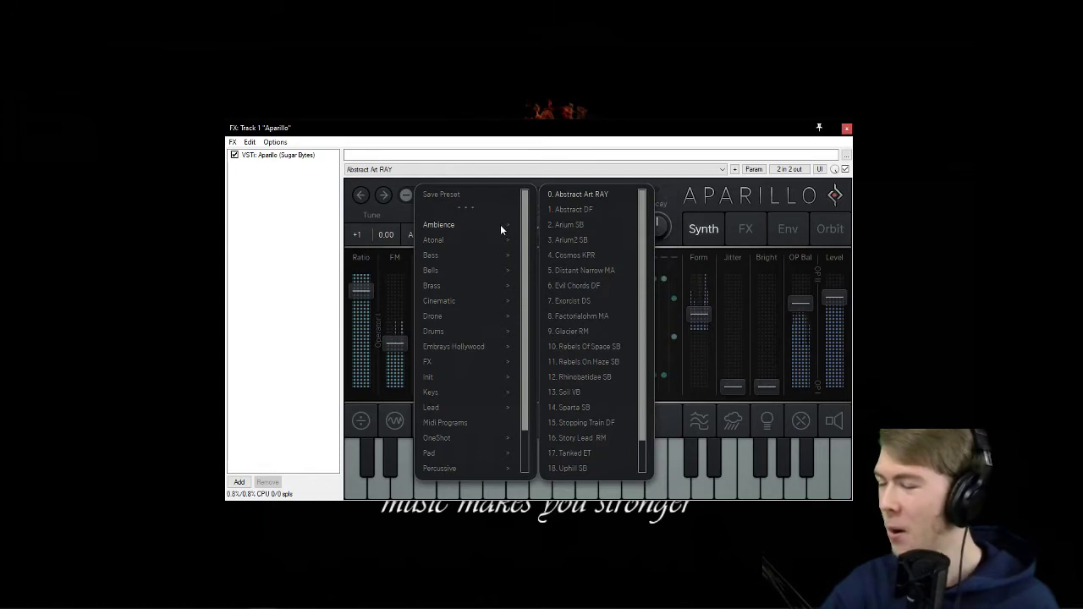
{"action": "left_click", "coordinate": [583, 212]}
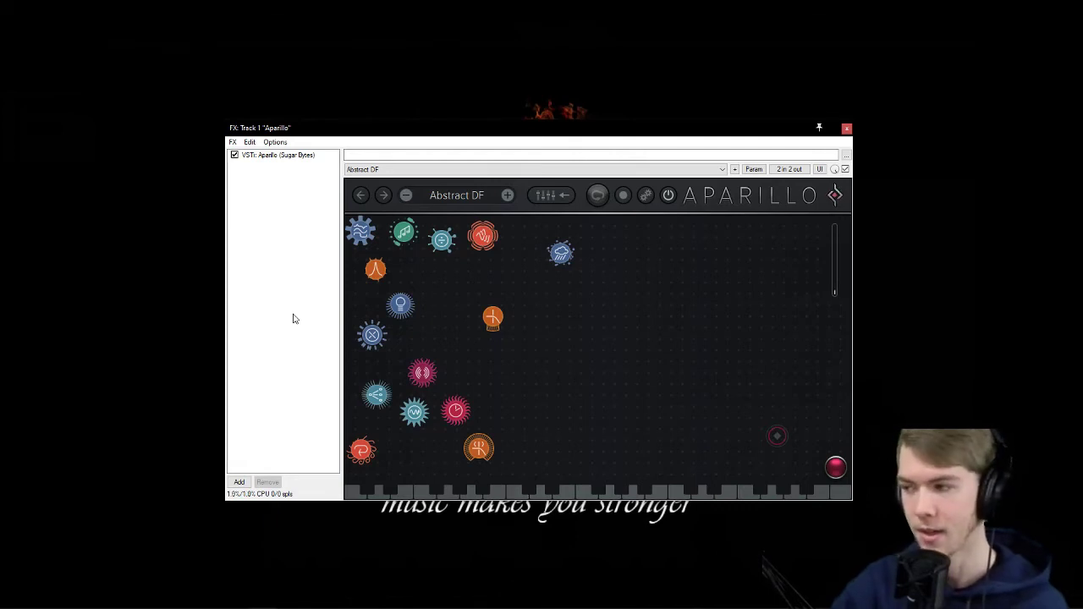
- Load the Deep Sear RM preset from the Atonal category
{"action": "left_click", "coordinate": [463, 199]}
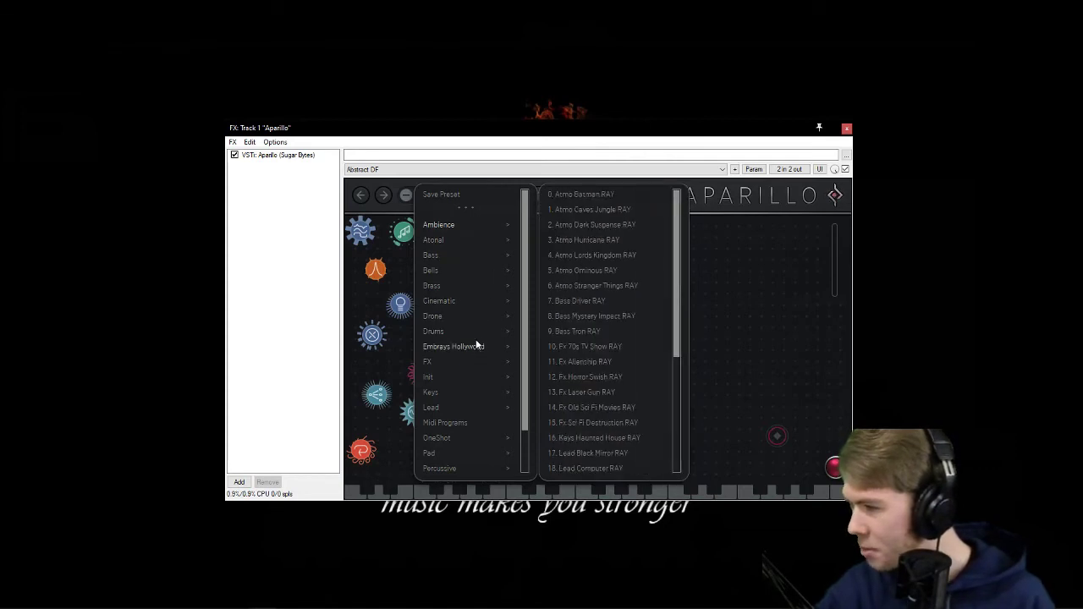
{"action": "mouse_move", "coordinate": [484, 239]}
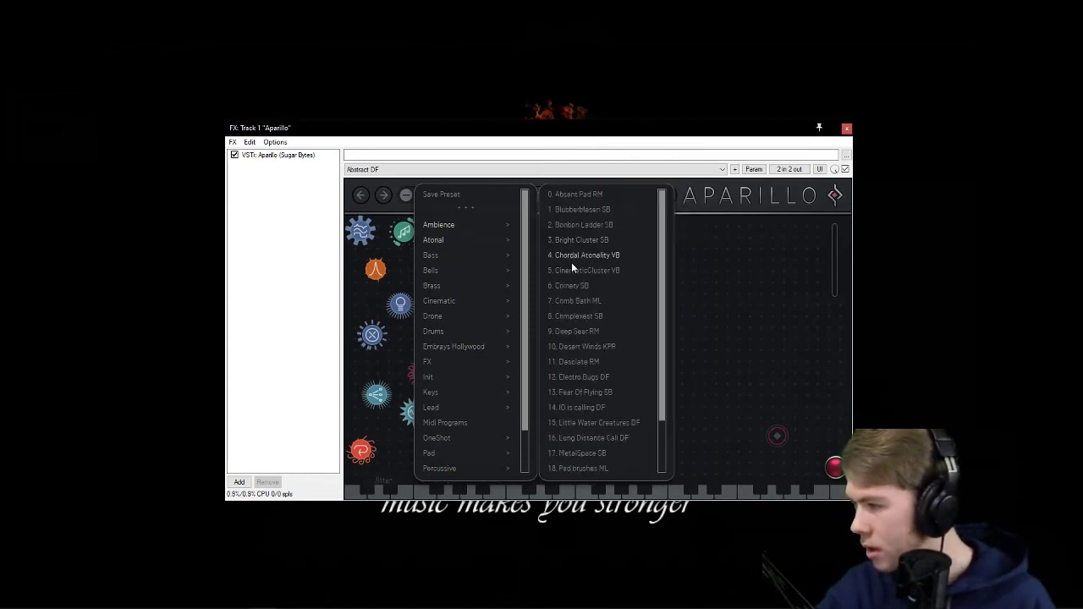
{"action": "left_click", "coordinate": [576, 331]}
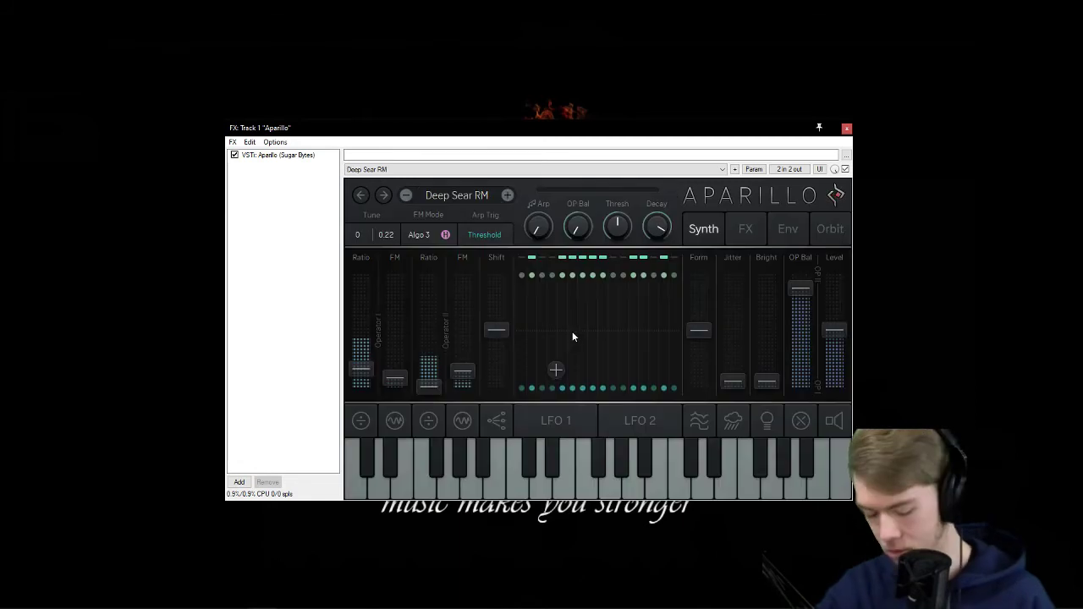
- Load the 808 Kick DF preset from the Drums category
{"action": "left_click", "coordinate": [459, 196]}
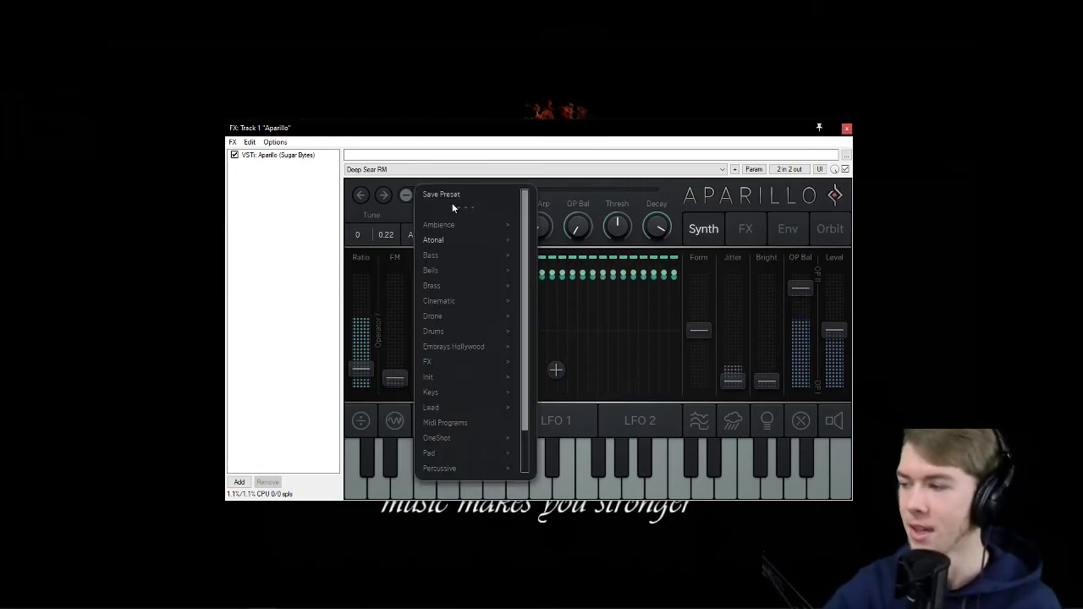
{"action": "mouse_move", "coordinate": [474, 393]}
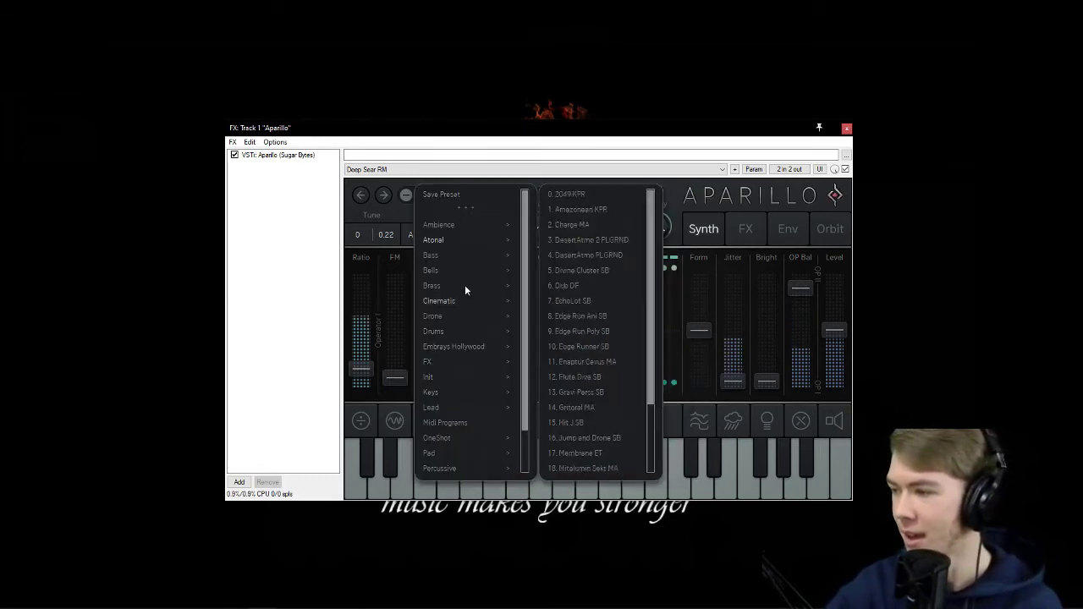
{"action": "mouse_move", "coordinate": [465, 291]}
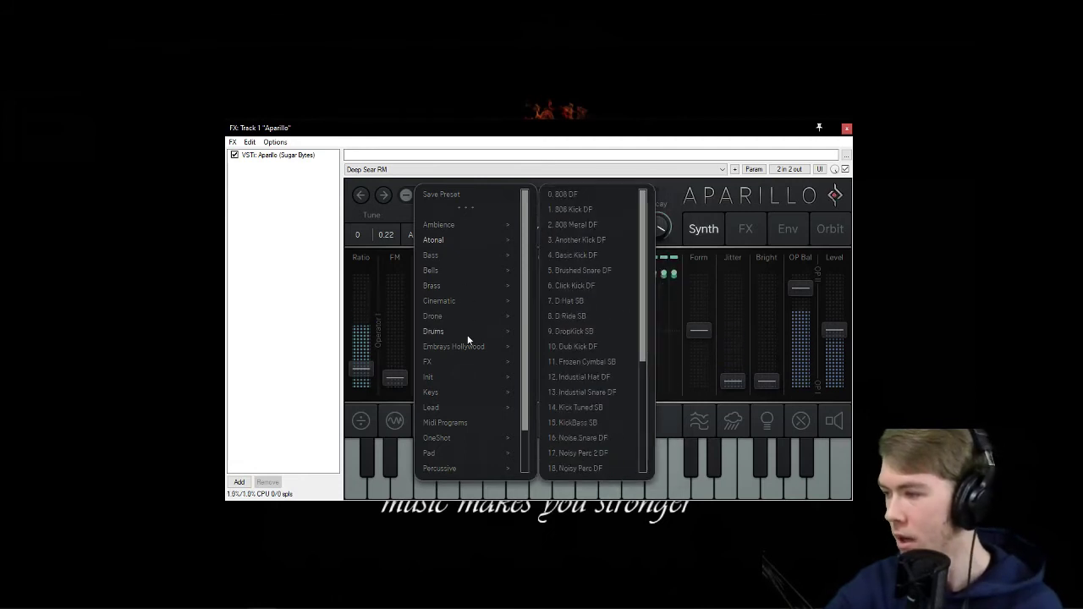
{"action": "mouse_move", "coordinate": [478, 347]}
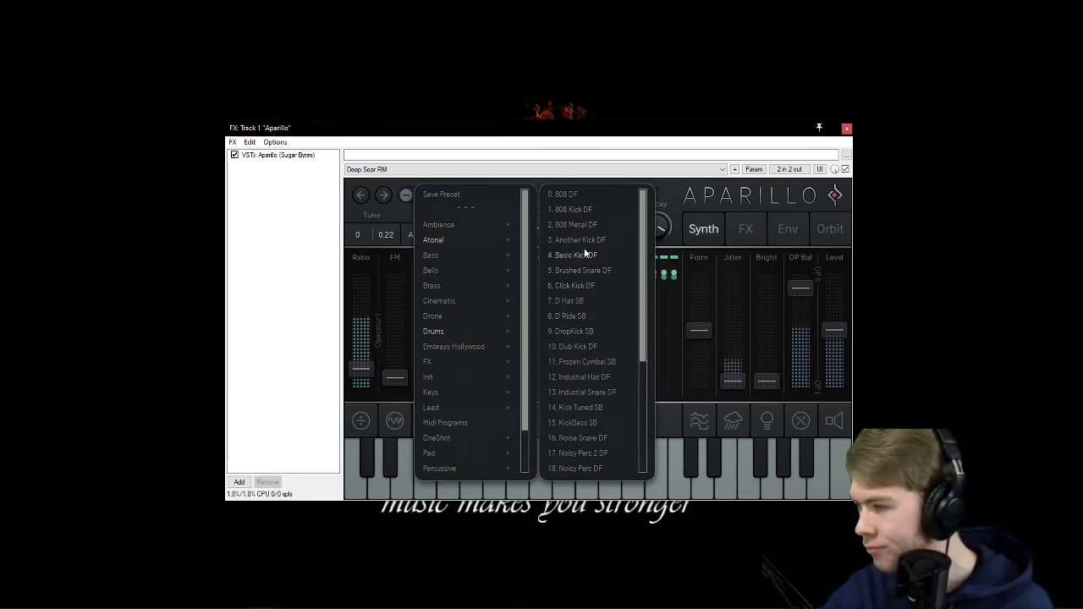
{"action": "left_click", "coordinate": [578, 210]}
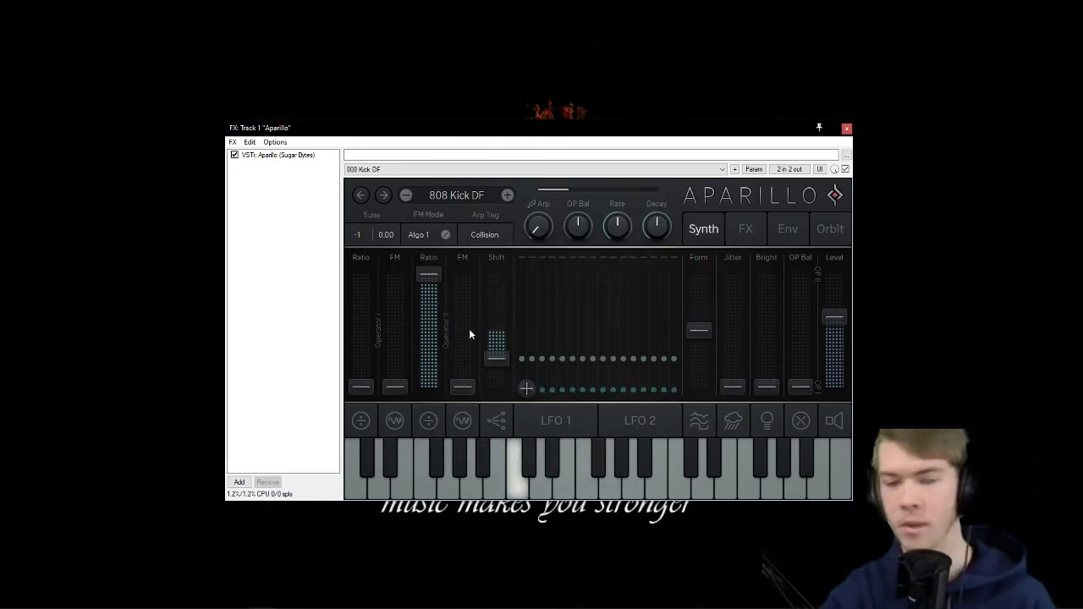
- Load the Picked Glass SB preset from the Drums category
{"action": "left_click", "coordinate": [467, 197]}
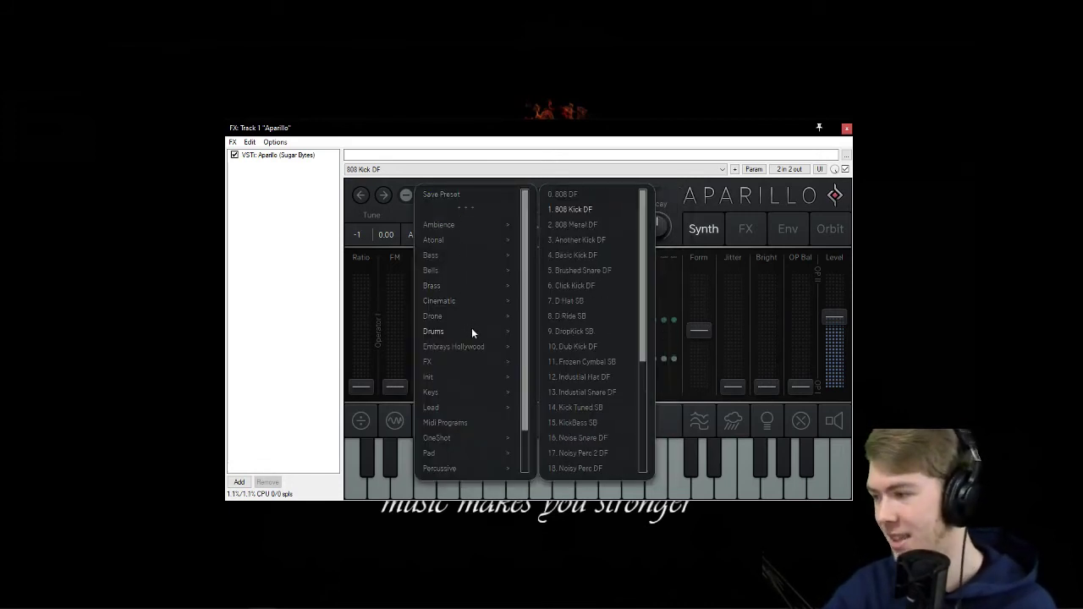
{"action": "scroll", "coordinate": [577, 388], "scroll_direction": "down", "scroll_amount": 6}
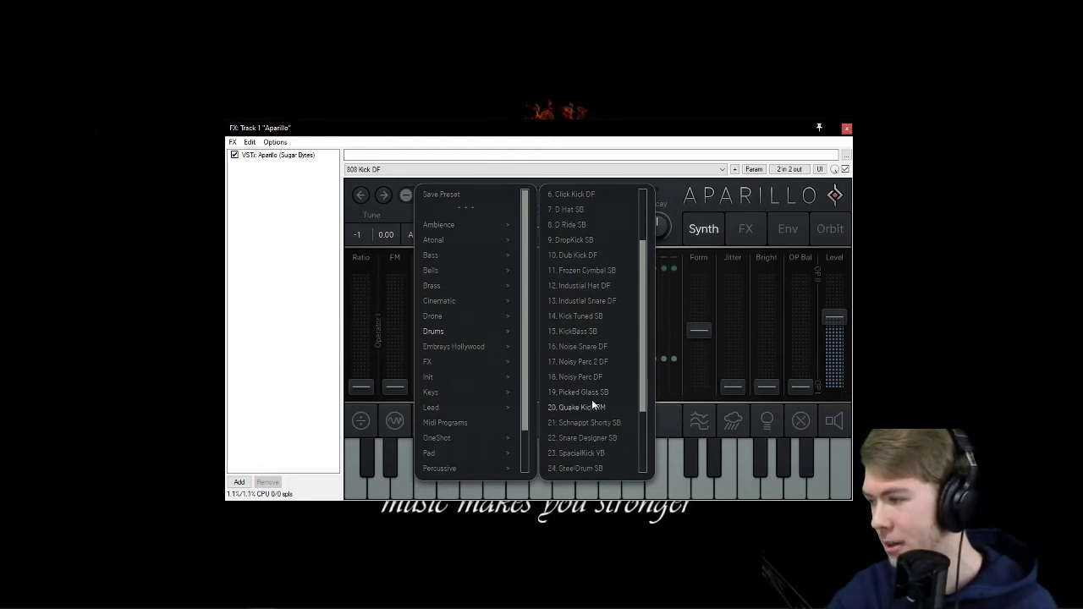
{"action": "left_click", "coordinate": [592, 394]}
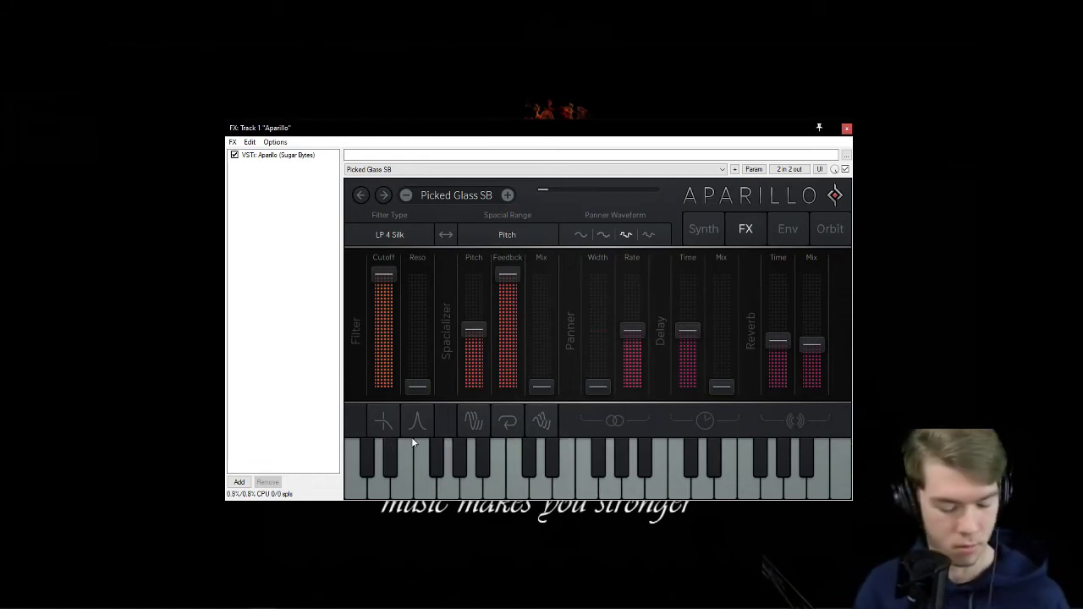
- Audition the Noise Snare DF preset from the Drums category and the Forest SB preset from Keys
{"action": "left_click", "coordinate": [461, 196]}
{"action": "mouse_move", "coordinate": [472, 337]}
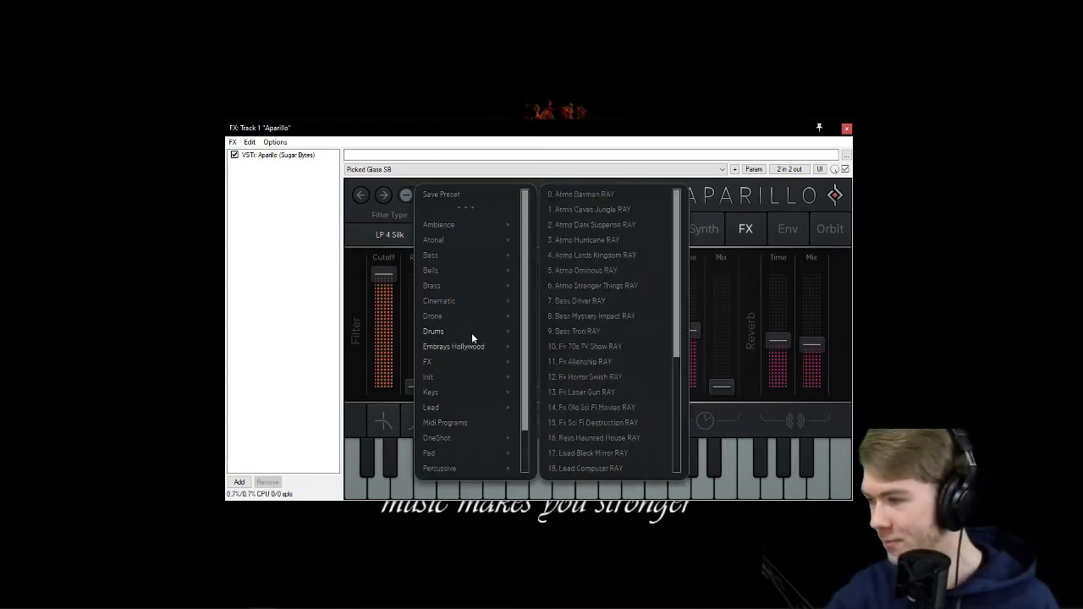
{"action": "scroll", "coordinate": [597, 396], "scroll_direction": "down", "scroll_amount": 3}
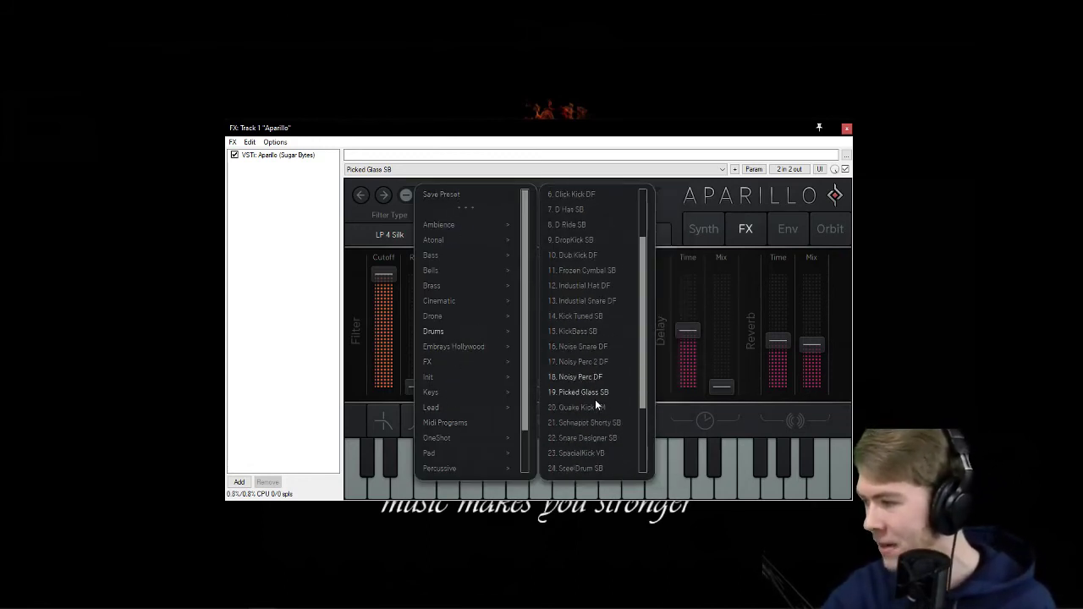
{"action": "left_click", "coordinate": [602, 355]}
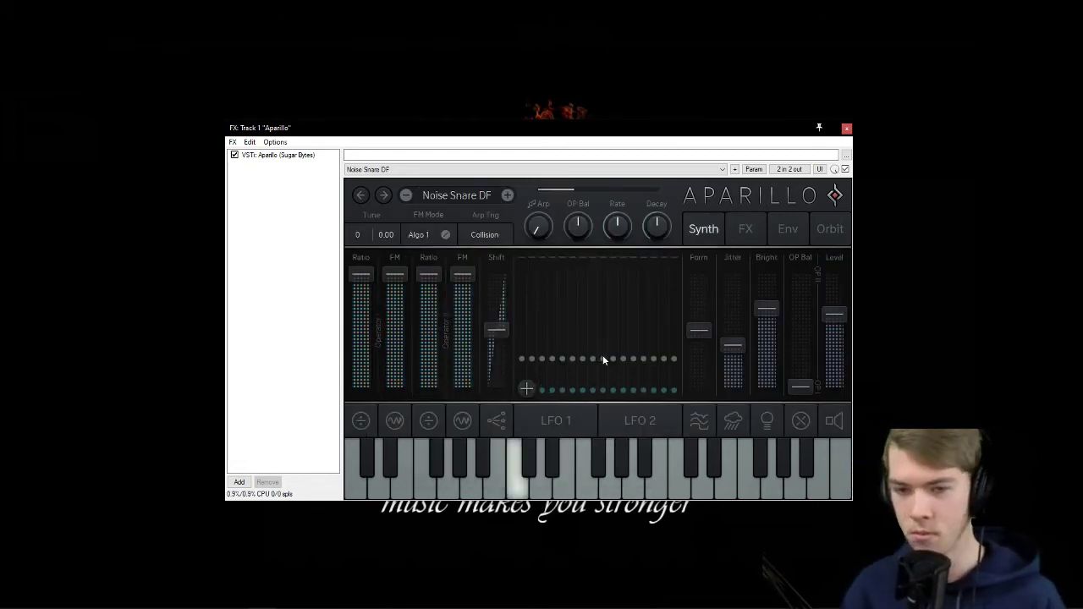
{"action": "left_click", "coordinate": [457, 196]}
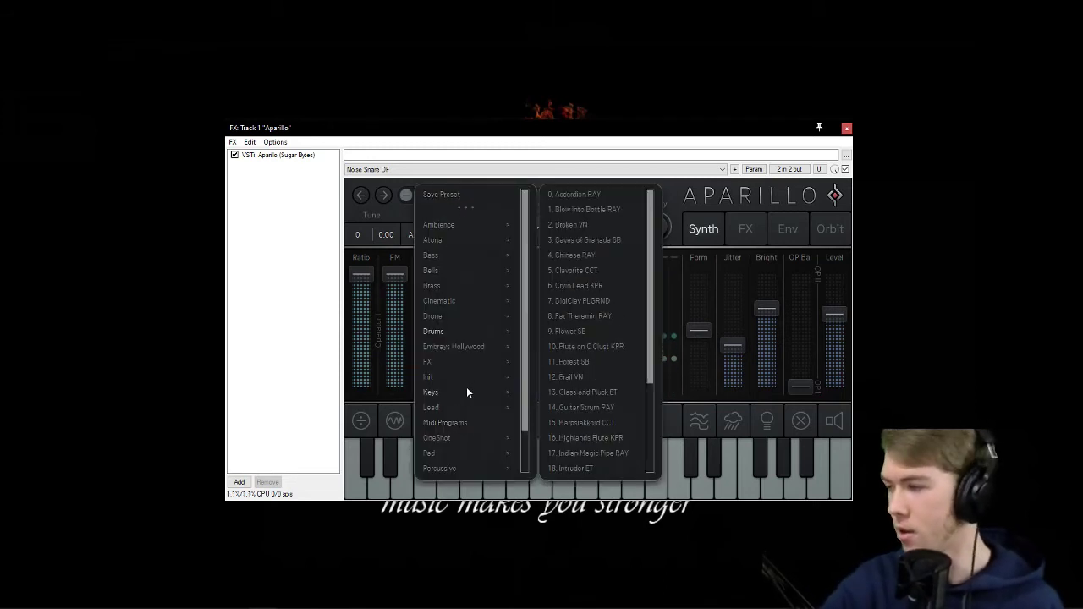
{"action": "left_click", "coordinate": [585, 363]}
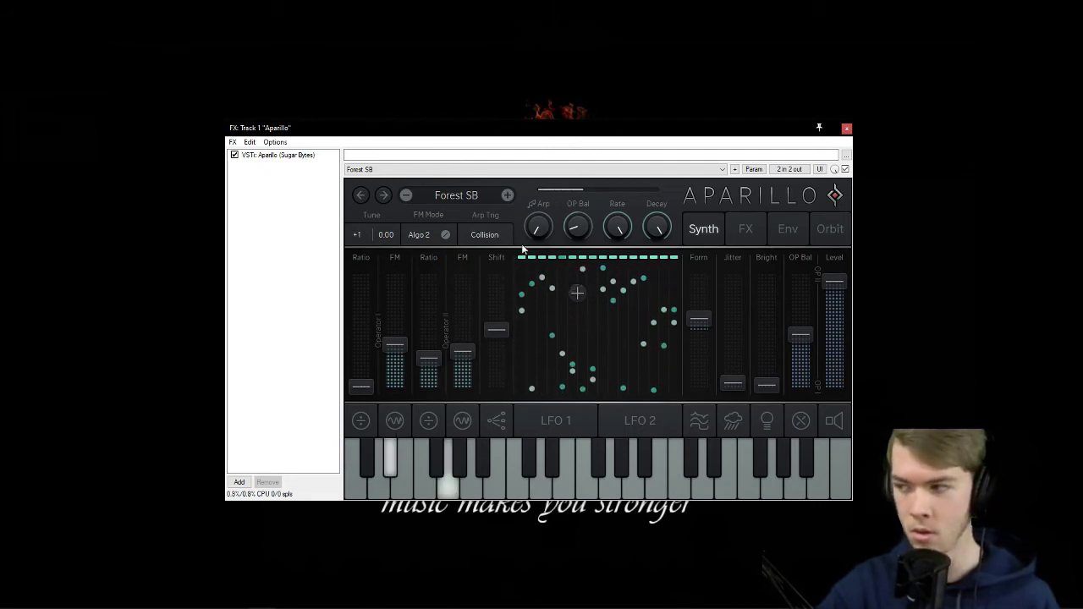
- Load the Atmo Batman RAY preset from the Embrays Hollywood category
{"action": "left_click", "coordinate": [455, 199]}
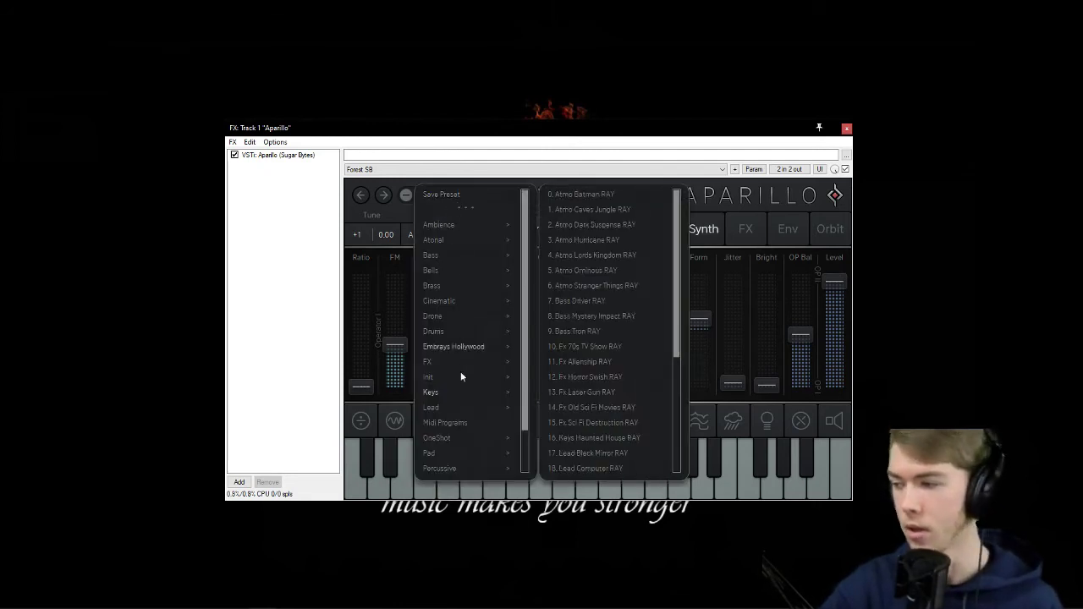
{"action": "mouse_move", "coordinate": [472, 406]}
{"action": "scroll", "coordinate": [472, 406], "scroll_direction": "down", "scroll_amount": 1}
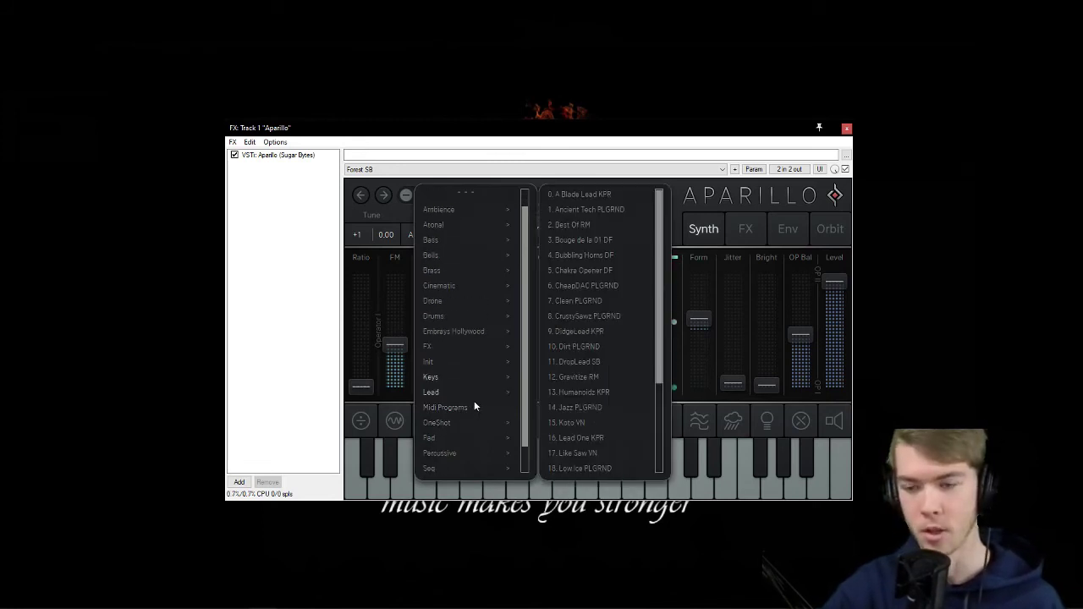
{"action": "scroll", "coordinate": [474, 404], "scroll_direction": "down", "scroll_amount": 3}
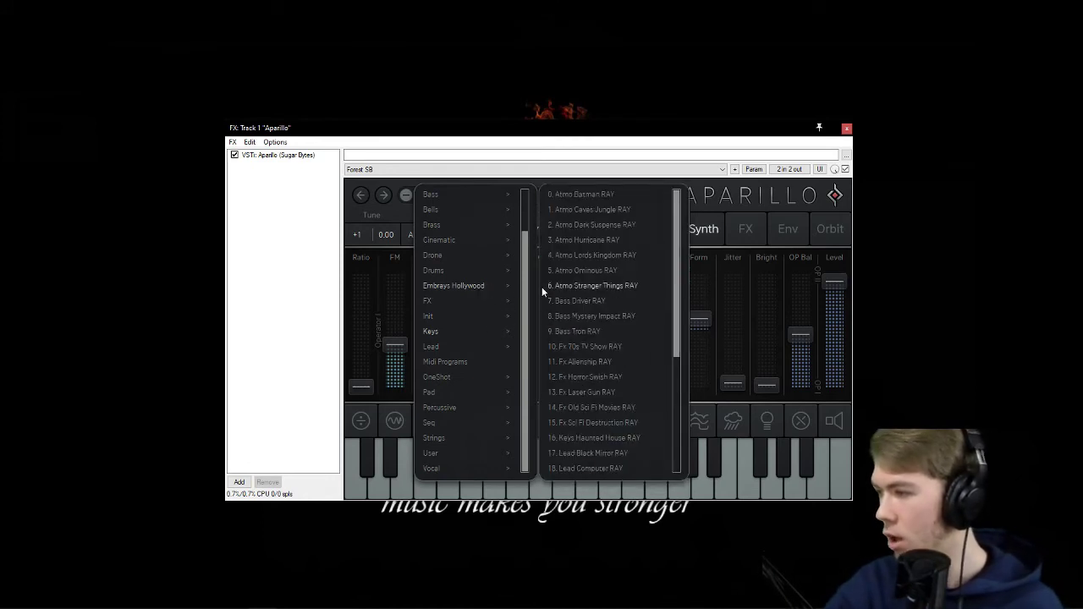
{"action": "left_click", "coordinate": [574, 194]}
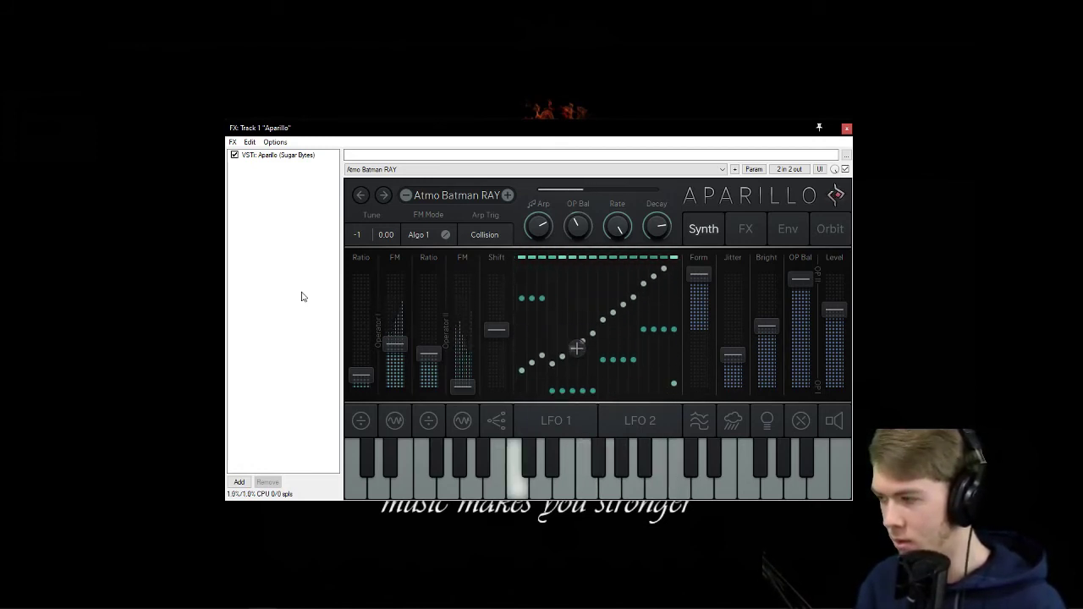
- Load the Atmo Ominous RAY preset from the Embrays Hollywood category
{"action": "left_click", "coordinate": [468, 200]}
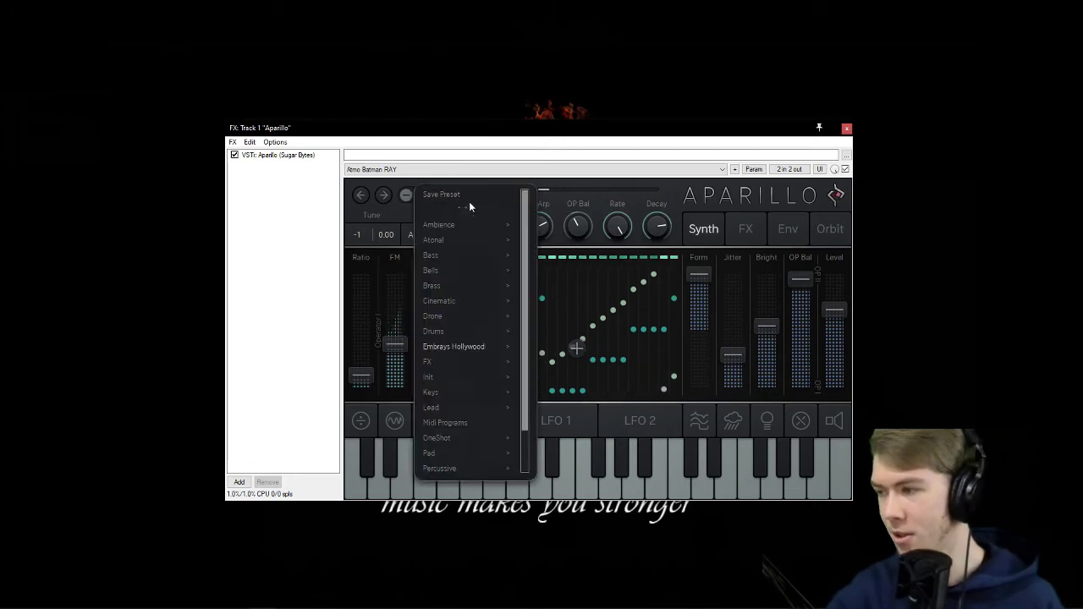
{"action": "mouse_move", "coordinate": [481, 347]}
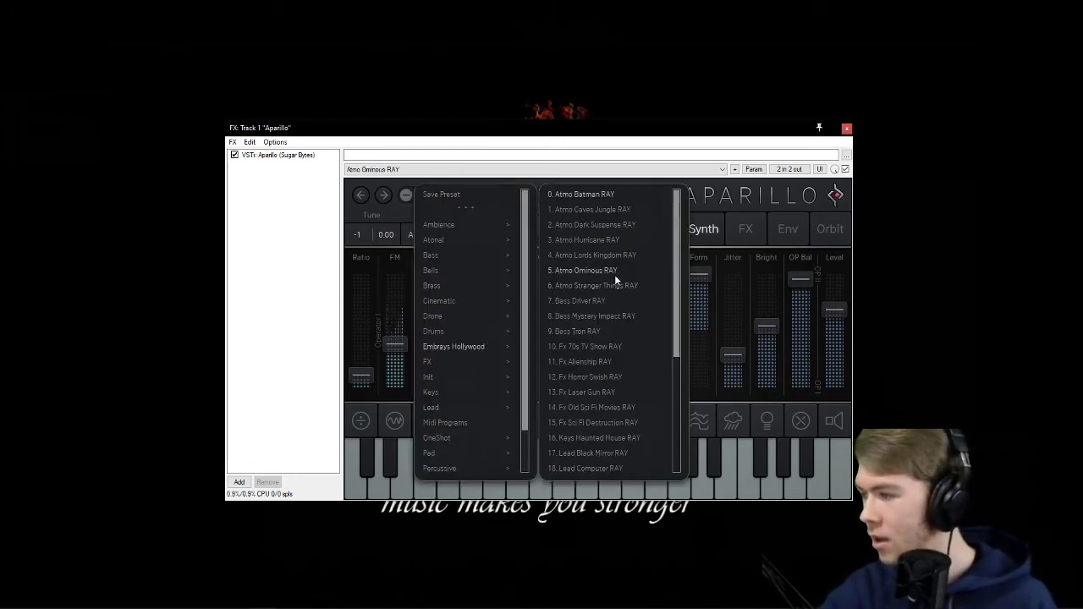
{"action": "left_click", "coordinate": [613, 272]}
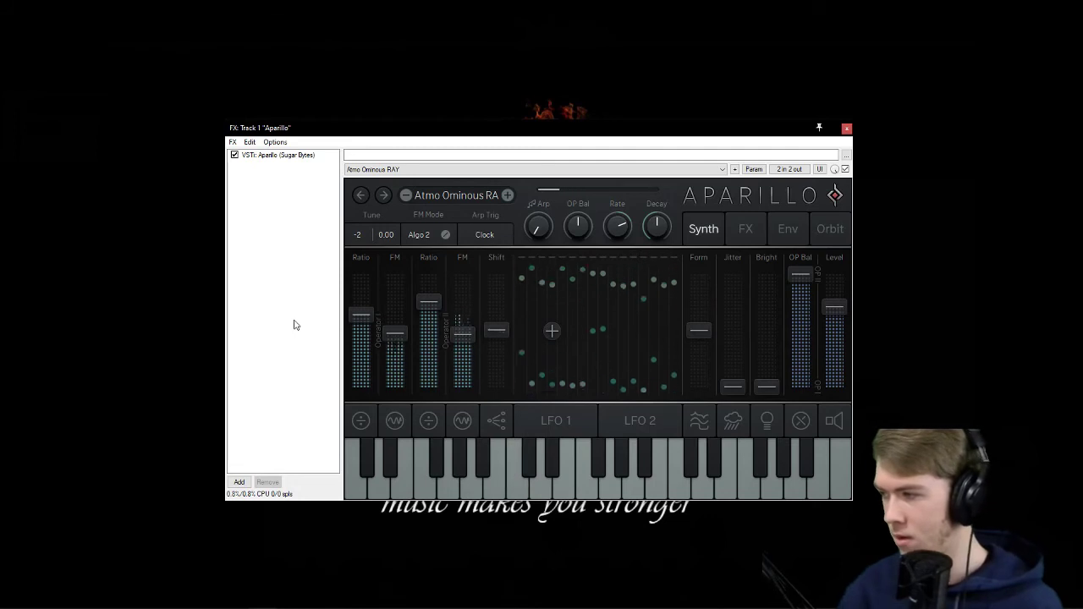
- Browse the Embrays Hollywood and Strings presets, and load the Hold One Key SB preset from the Seq category
{"action": "left_click", "coordinate": [457, 194]}
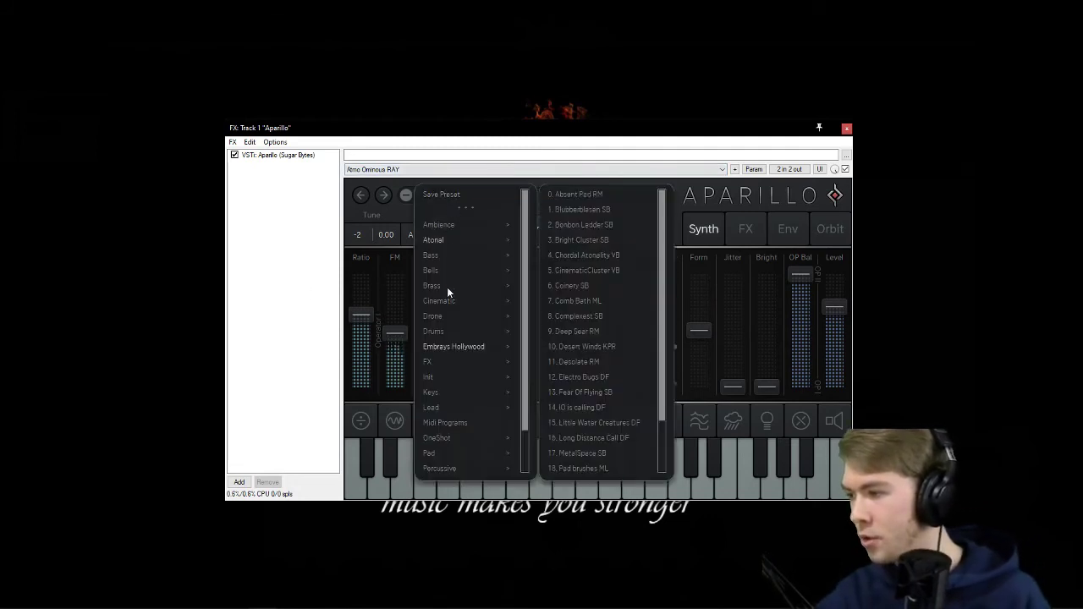
{"action": "mouse_move", "coordinate": [461, 347]}
{"action": "scroll", "coordinate": [583, 364], "scroll_direction": "down", "scroll_amount": 4}
{"action": "scroll", "coordinate": [579, 378], "scroll_direction": "down", "scroll_amount": 1}
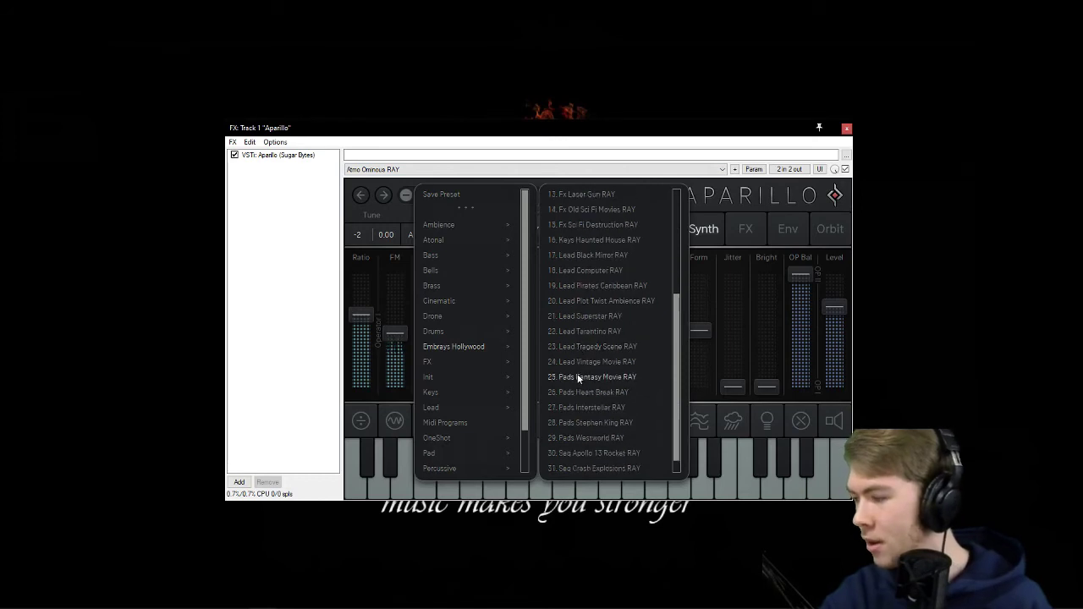
{"action": "scroll", "coordinate": [579, 378], "scroll_direction": "down", "scroll_amount": 1}
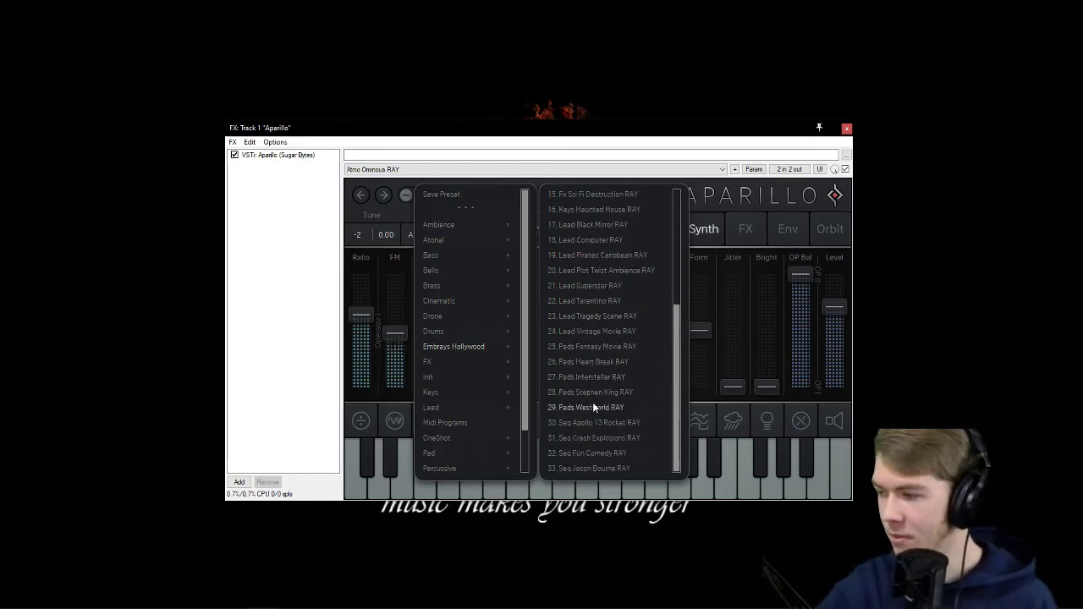
{"action": "scroll", "coordinate": [467, 404], "scroll_direction": "down", "scroll_amount": 1}
{"action": "mouse_move", "coordinate": [467, 407]}
{"action": "scroll", "coordinate": [467, 408], "scroll_direction": "down", "scroll_amount": 1}
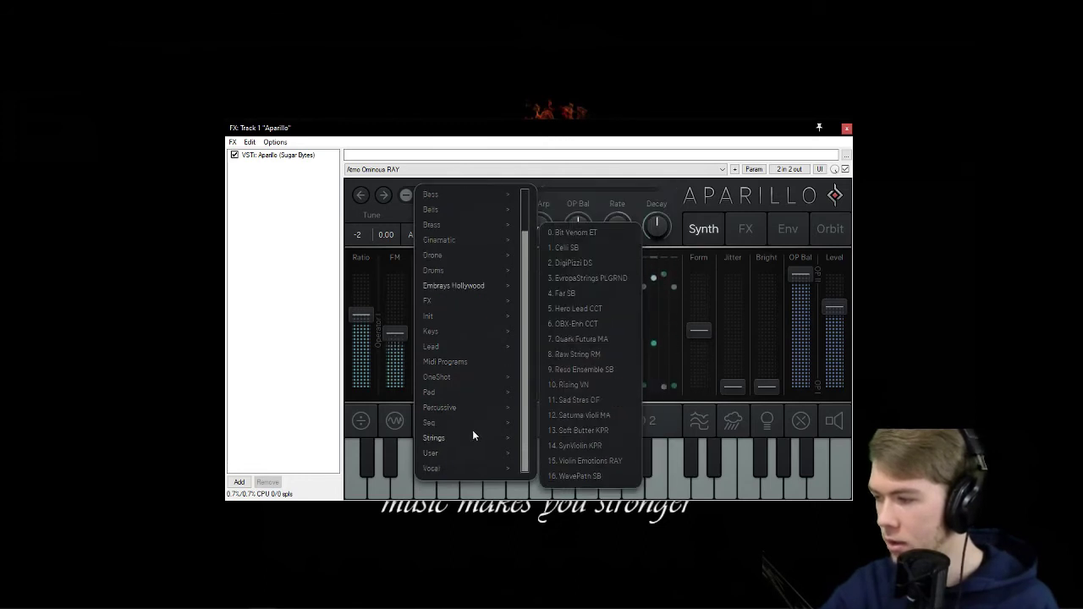
{"action": "mouse_move", "coordinate": [476, 428]}
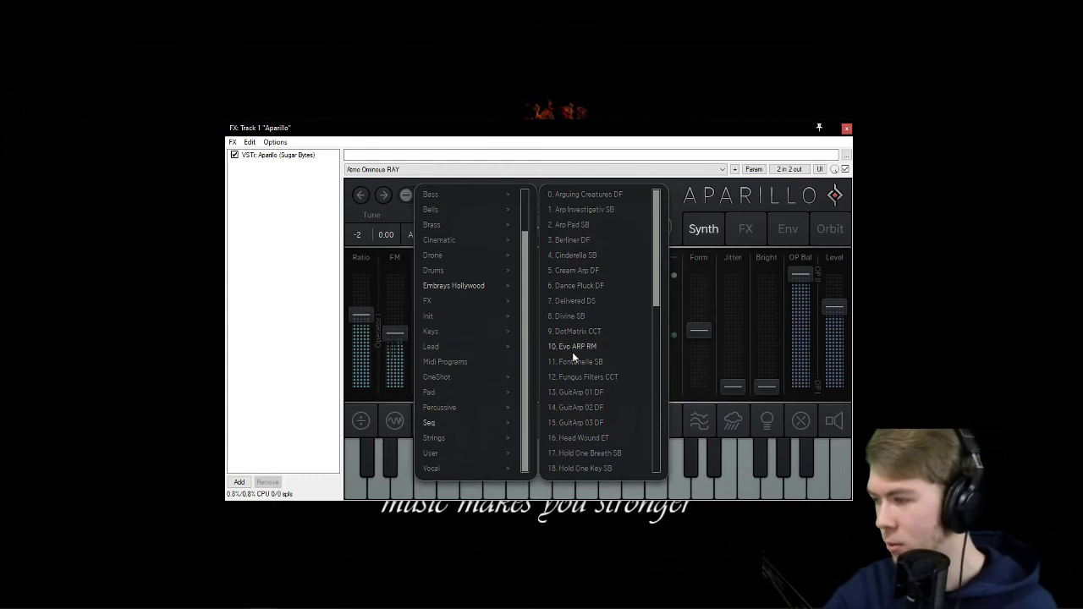
{"action": "scroll", "coordinate": [597, 431], "scroll_direction": "down", "scroll_amount": 1}
{"action": "scroll", "coordinate": [598, 431], "scroll_direction": "down", "scroll_amount": 1}
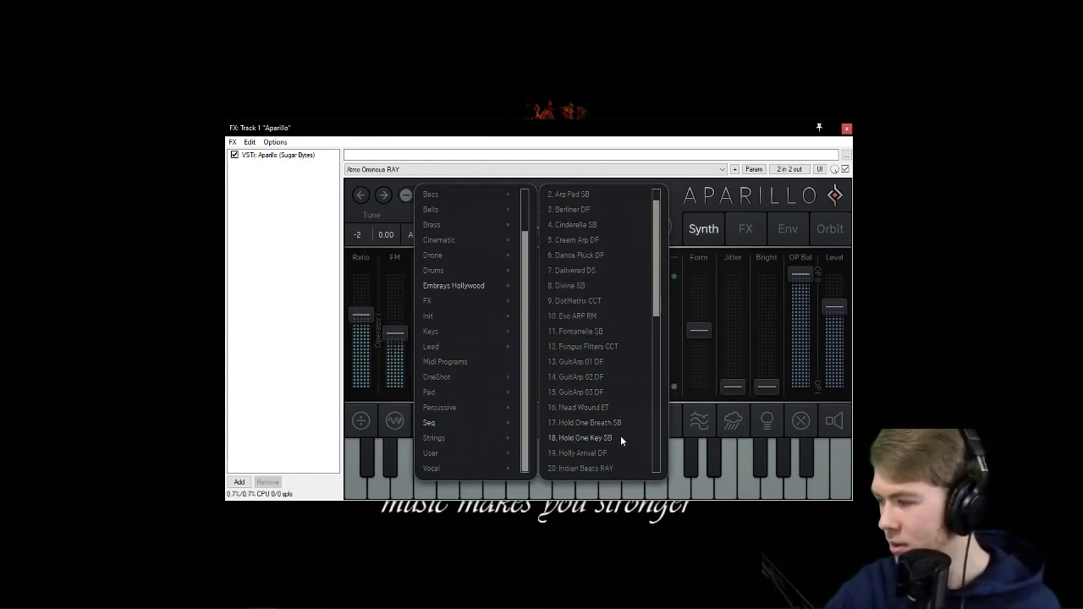
{"action": "left_click", "coordinate": [603, 436]}
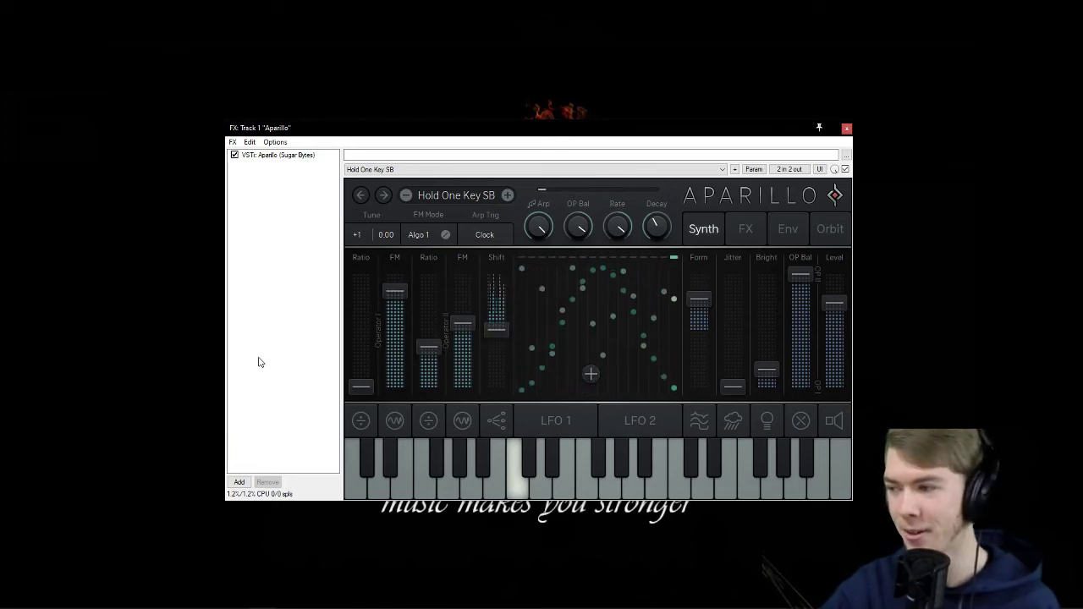
- Save the current sound as a preset named Hold One Key SB in the User preset folder
{"action": "left_click", "coordinate": [434, 196]}
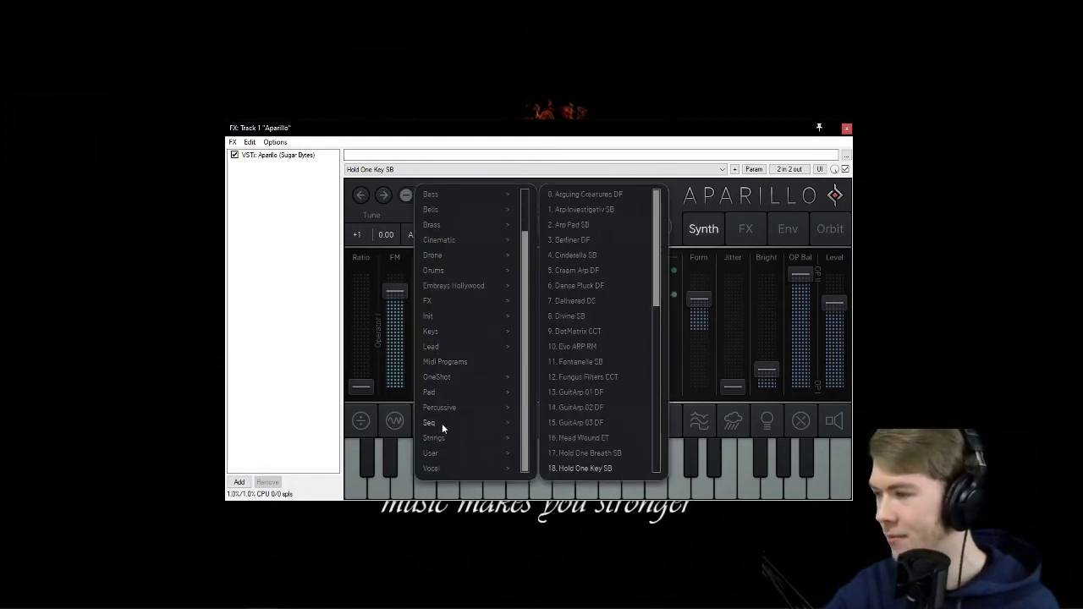
{"action": "left_click", "coordinate": [433, 193]}
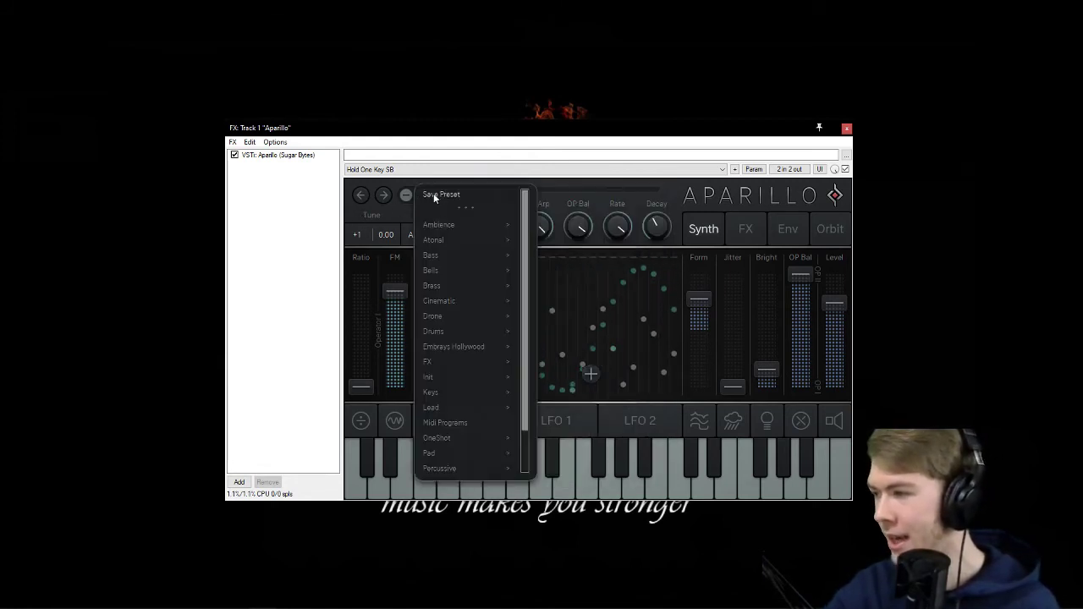
{"action": "left_click", "coordinate": [434, 194]}
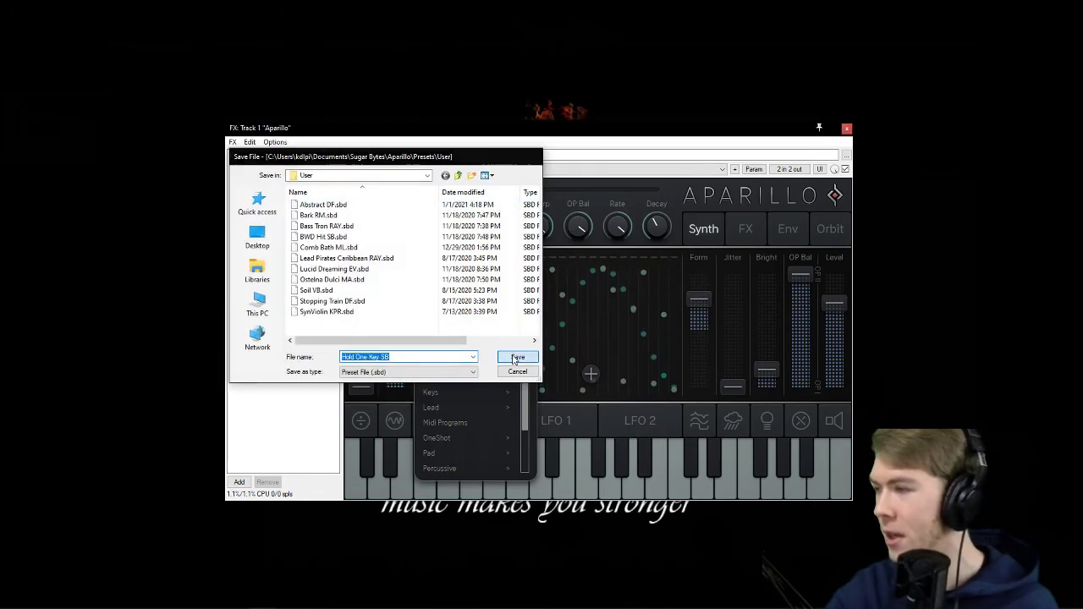
{"action": "left_click", "coordinate": [515, 357]}
- Load the Holly Arrival DF preset from the Seq category
{"action": "left_click", "coordinate": [446, 195]}
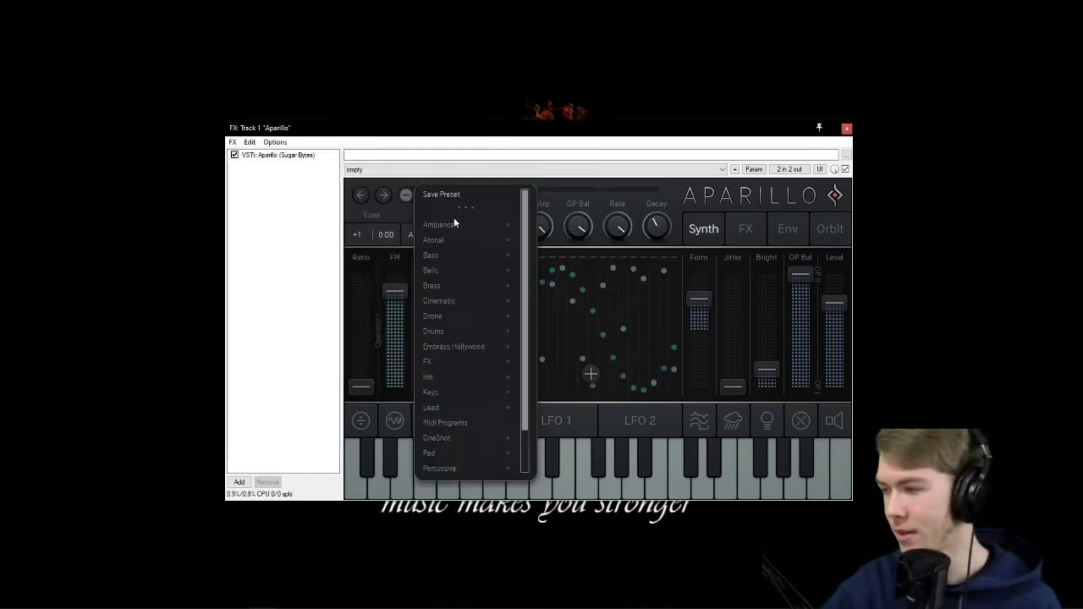
{"action": "mouse_move", "coordinate": [474, 457]}
{"action": "scroll", "coordinate": [468, 413], "scroll_direction": "down", "scroll_amount": 1}
{"action": "scroll", "coordinate": [468, 413], "scroll_direction": "down", "scroll_amount": 1}
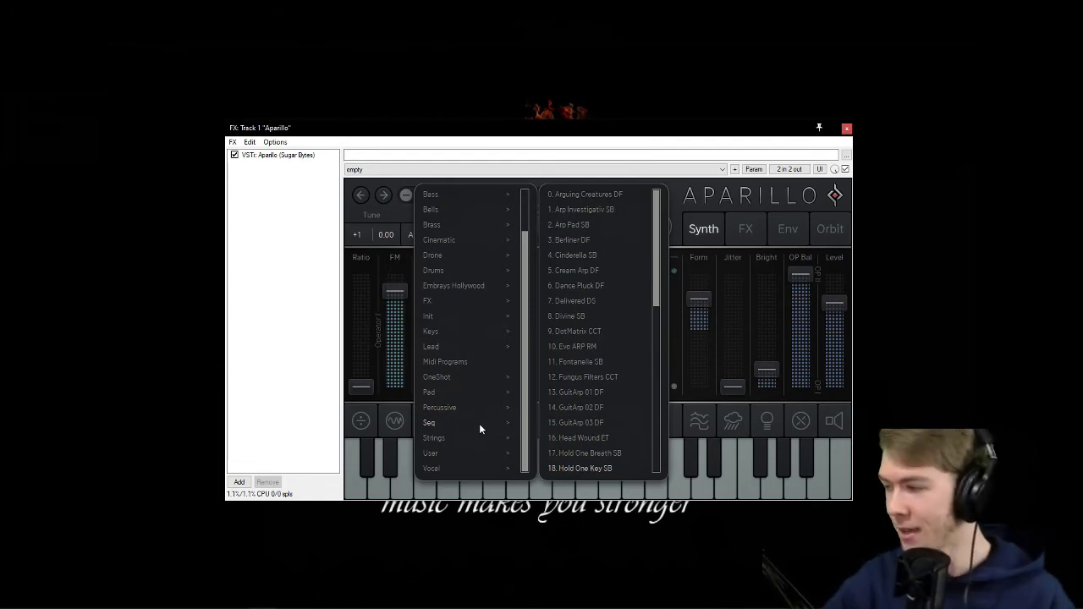
{"action": "scroll", "coordinate": [563, 397], "scroll_direction": "down", "scroll_amount": 4}
{"action": "left_click", "coordinate": [572, 362]}
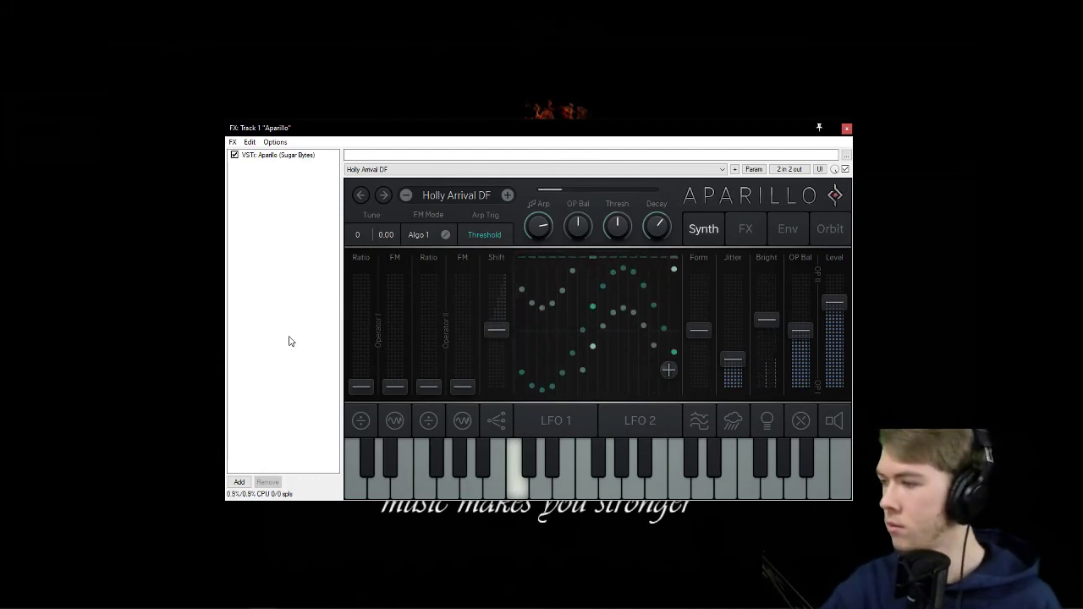
- Open the list of preset categories
{"action": "left_click", "coordinate": [434, 198]}
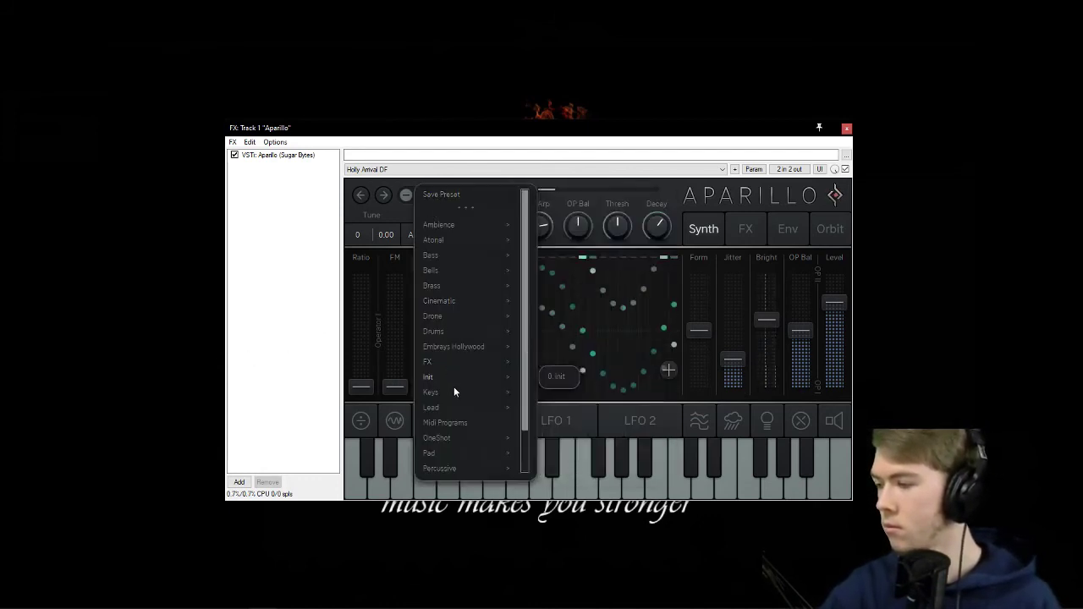